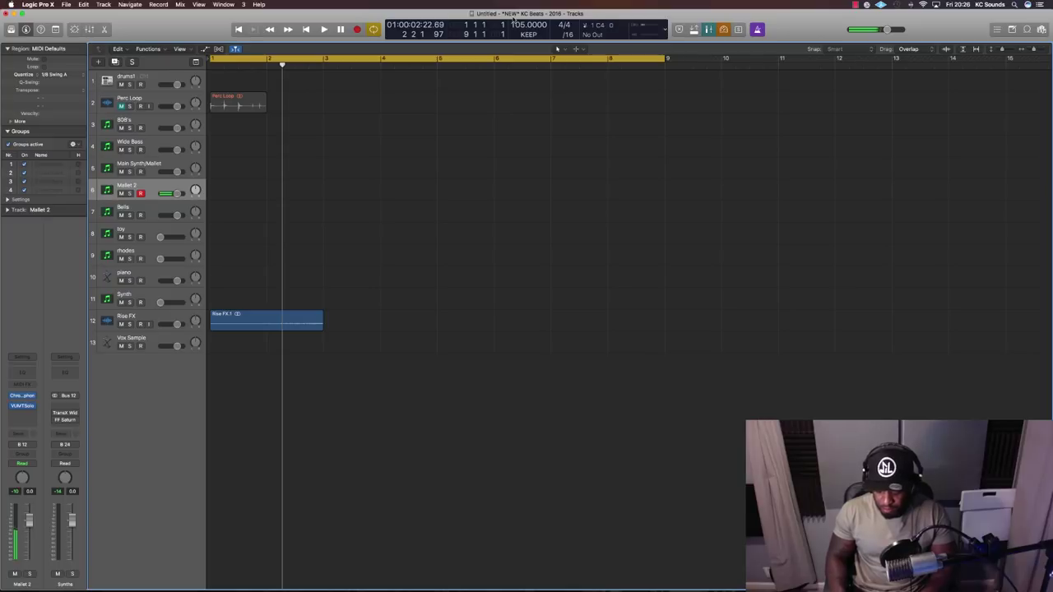
- Return the playhead to the project start and mute the Rise FX track
key("Return")
key("space")
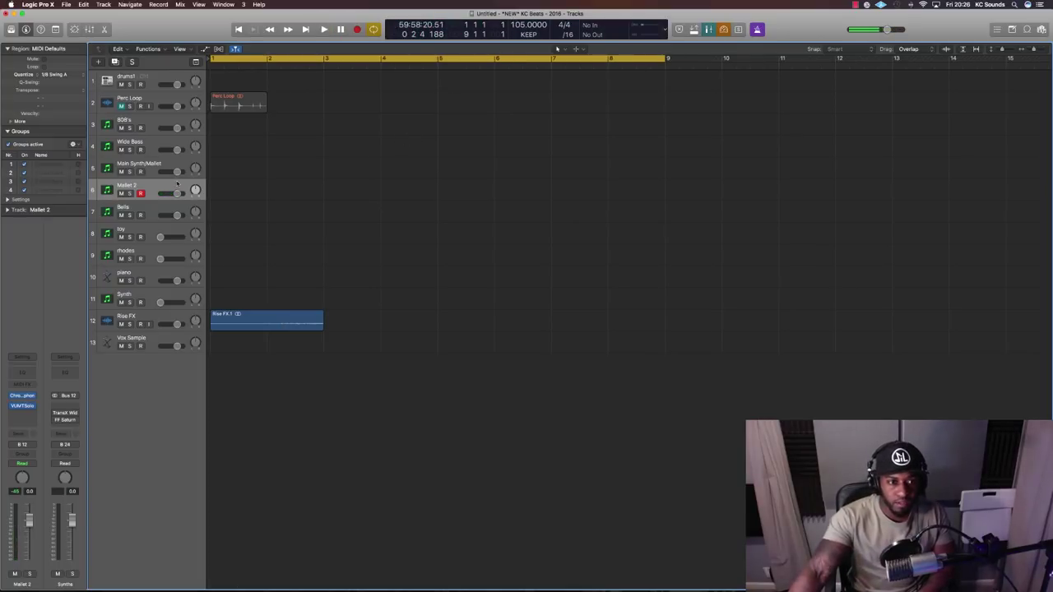
left_click(122, 325)
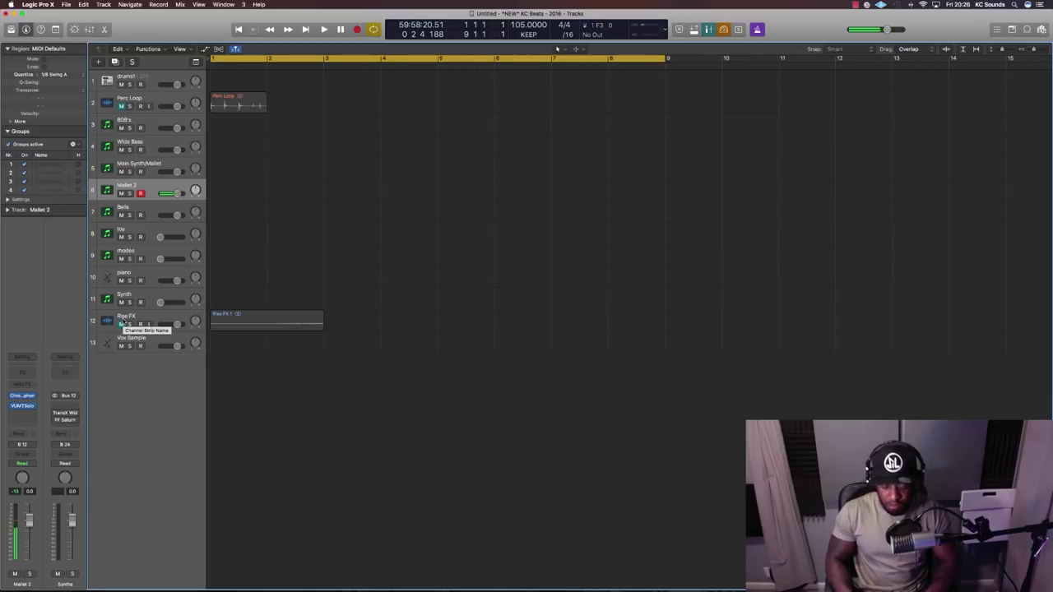
key("space")
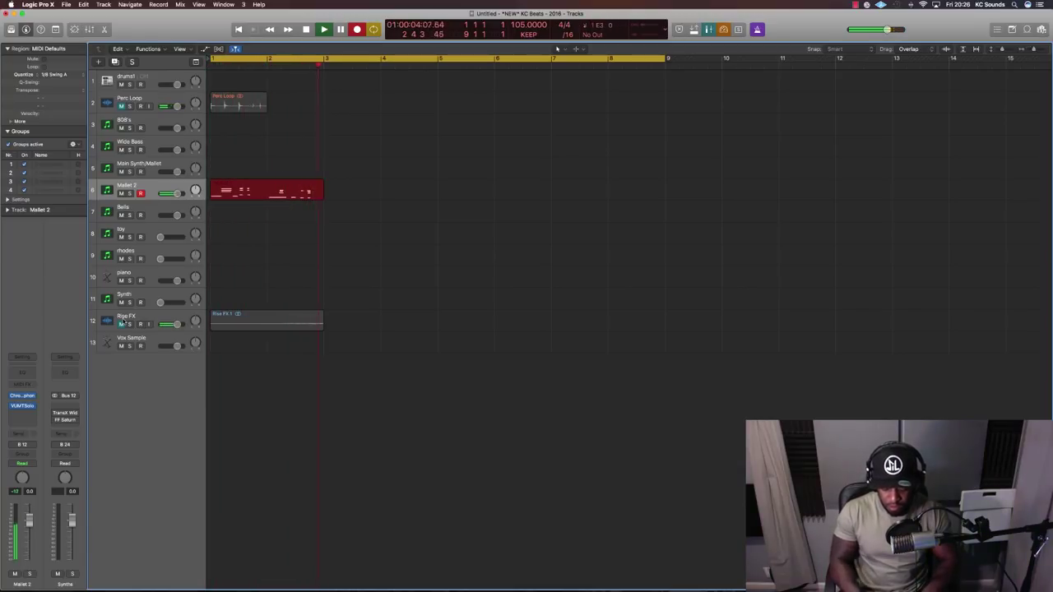
key("space")
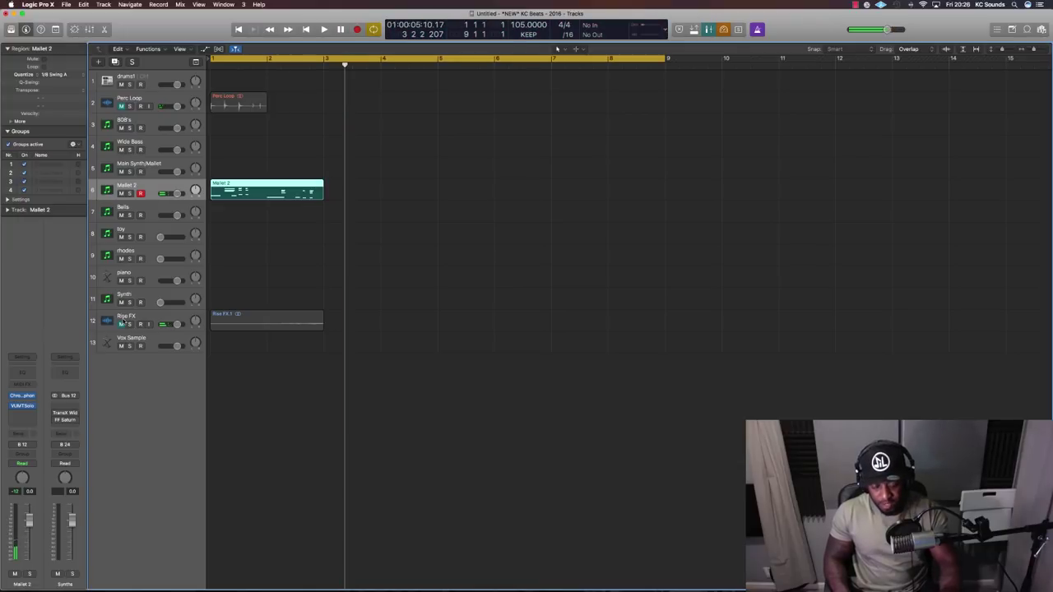
key("super+z")
key("r")
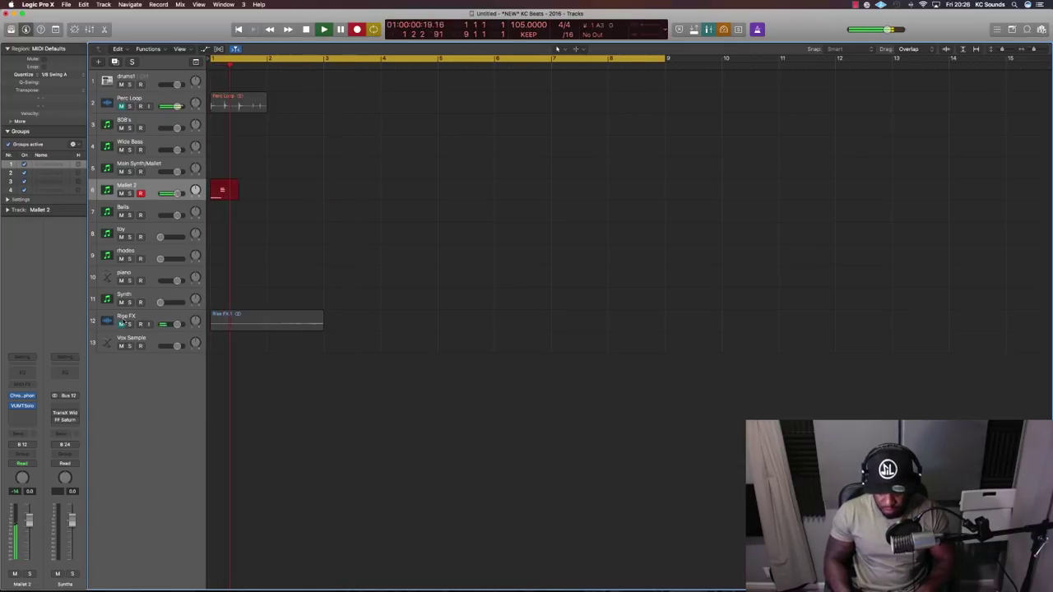
key("space")
key("super+z")
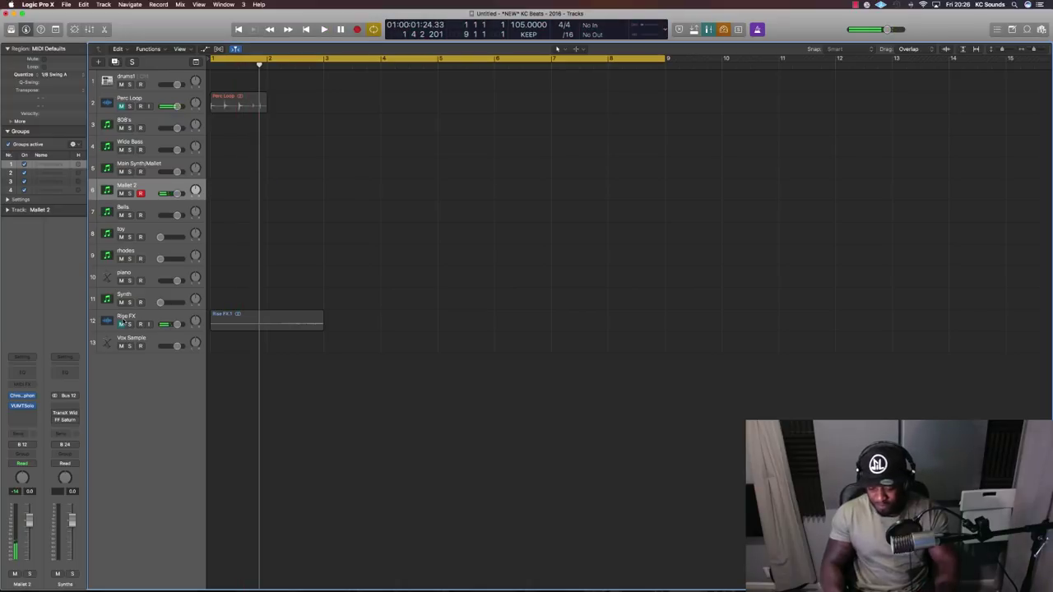
- Record a four-bar mallet melody from bar 1 on the Mallet 2 track
key("r")
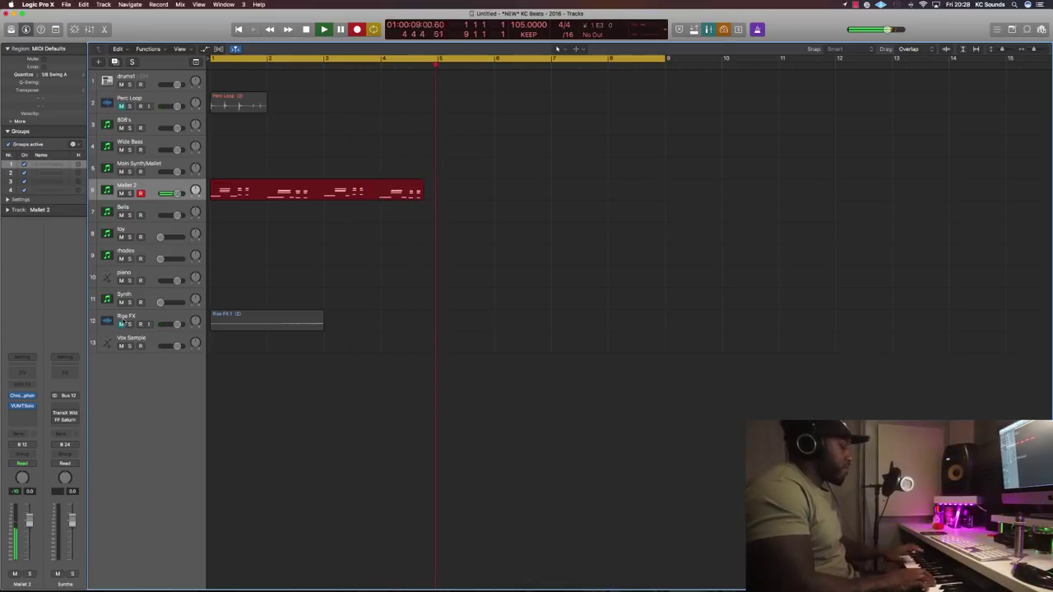
key("space")
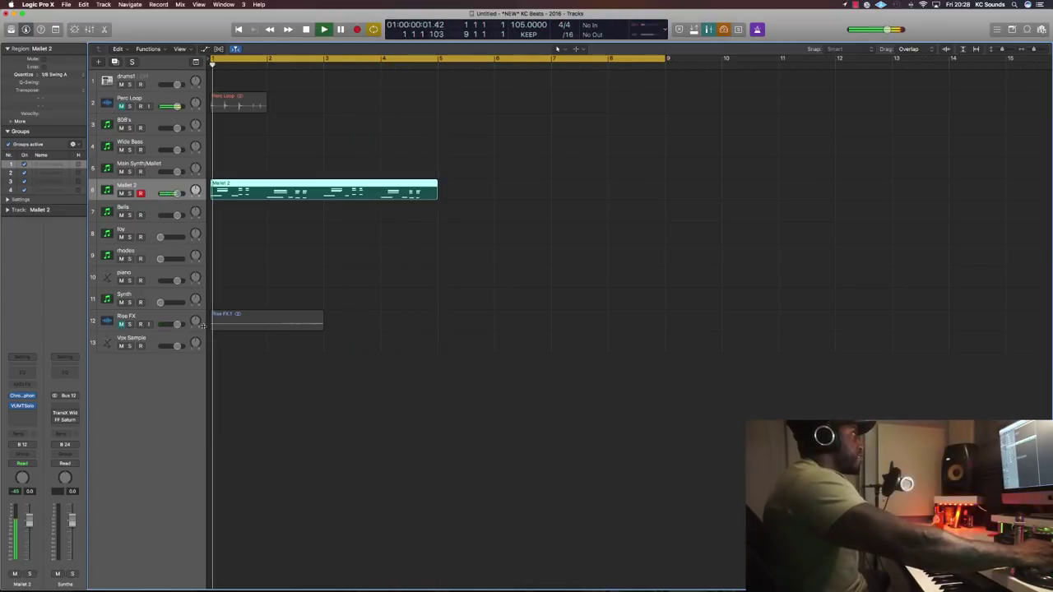
- Quantize the Mallet 2 region to 1/16 Swing A and copy it to bar 5
left_click(67, 78)
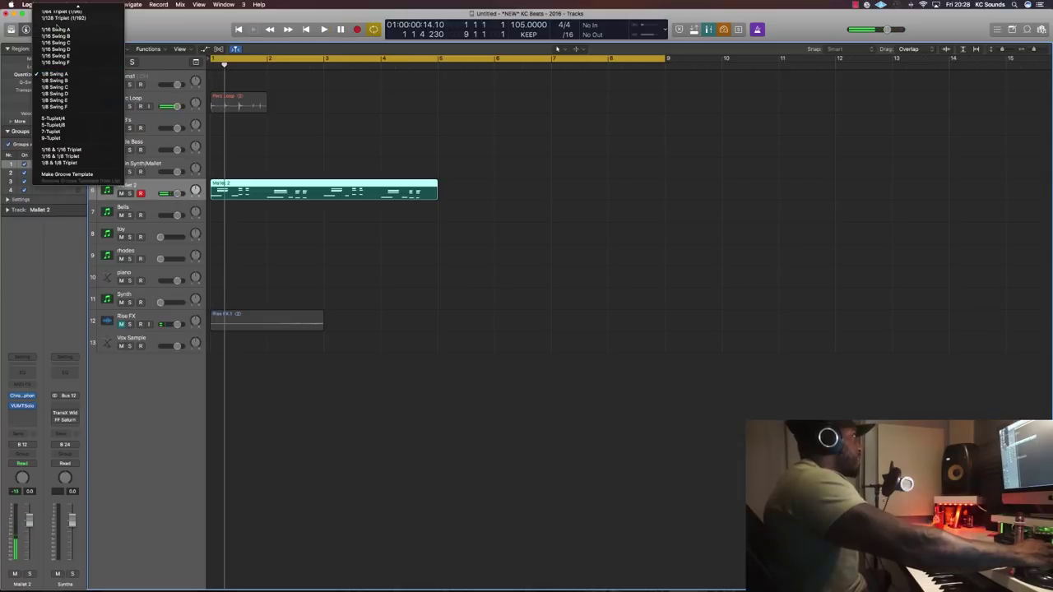
left_click(78, 30)
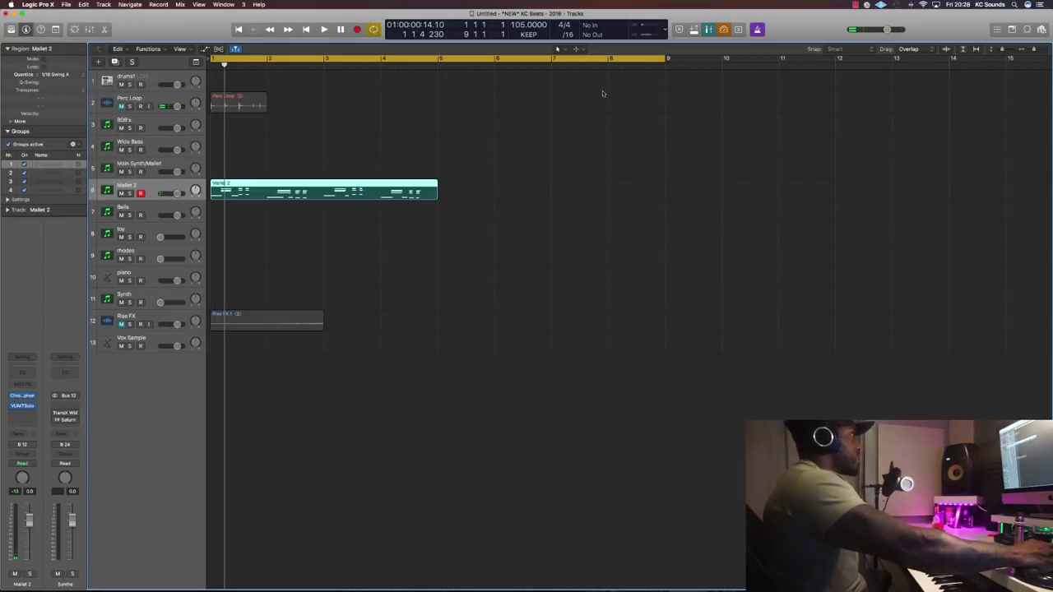
left_click_drag(364, 189, 584, 190)
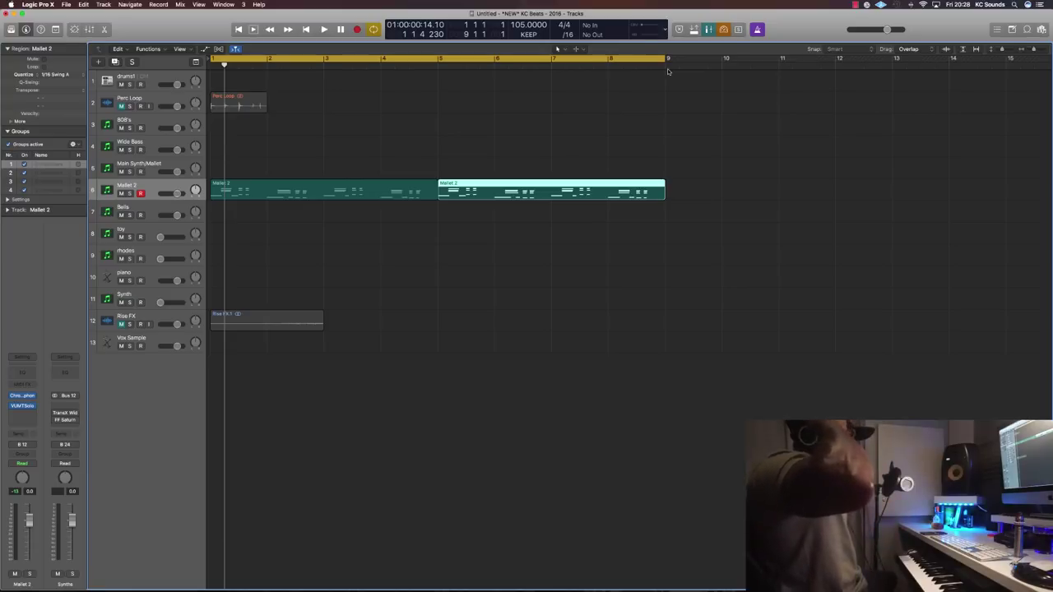
- Play the loop, select the drums1 track for live playing and open its Ultrabeat instrument
key("space")
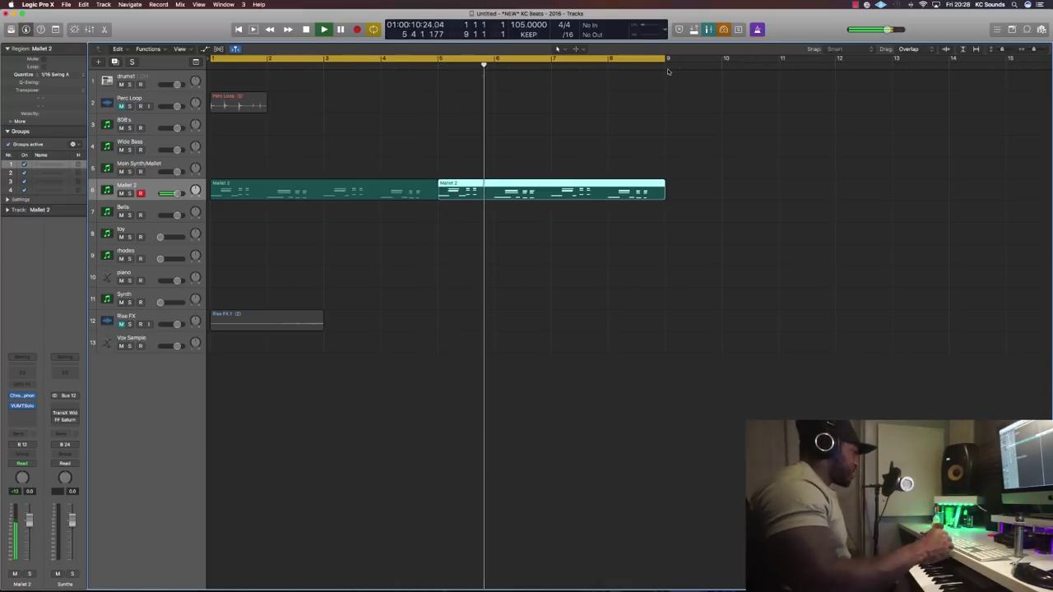
left_click(157, 80)
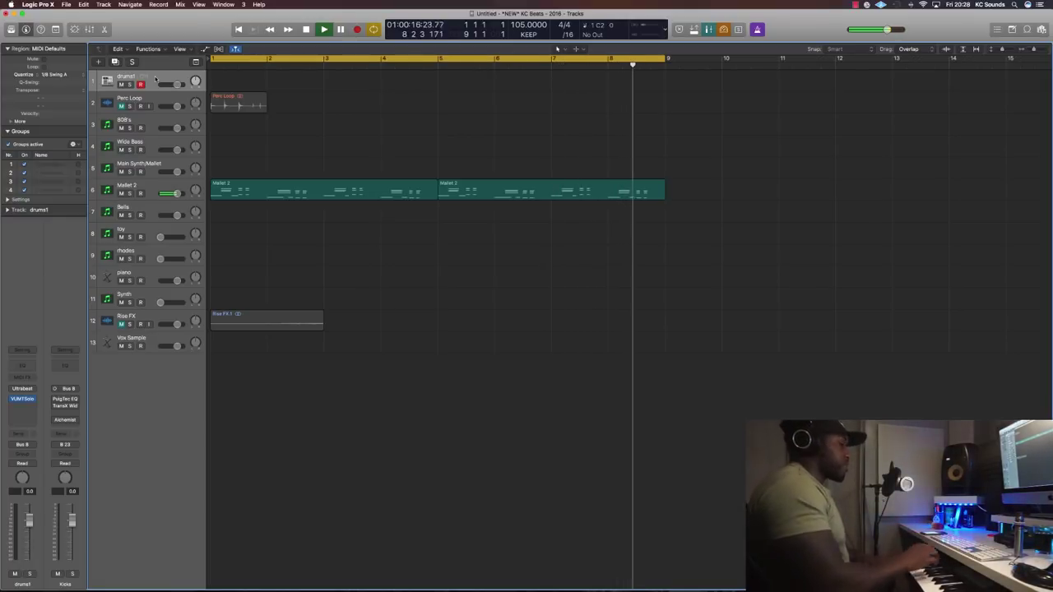
key("Up")
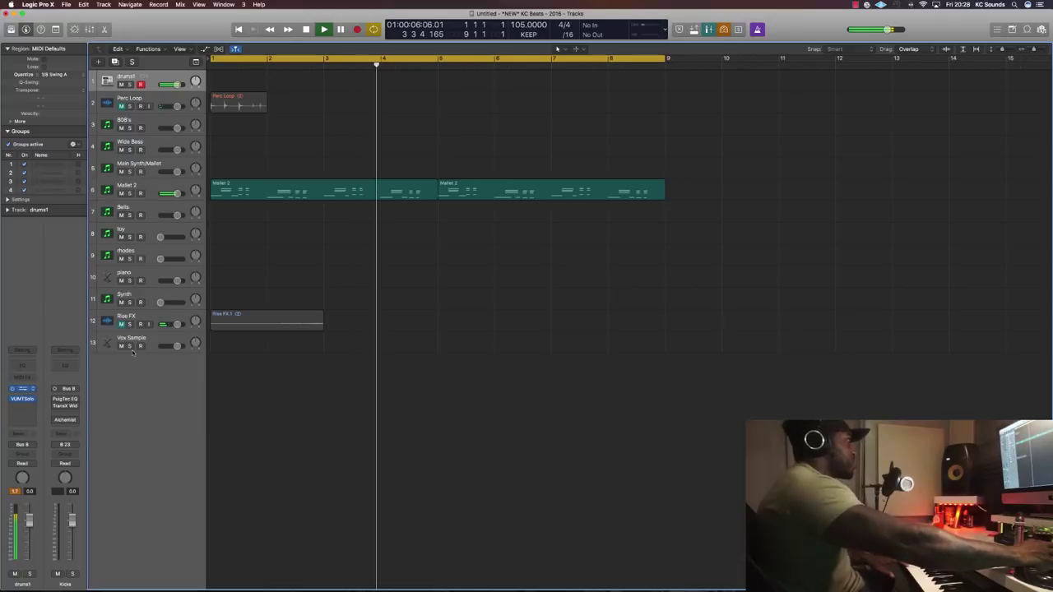
left_click(22, 389)
left_click(437, 464)
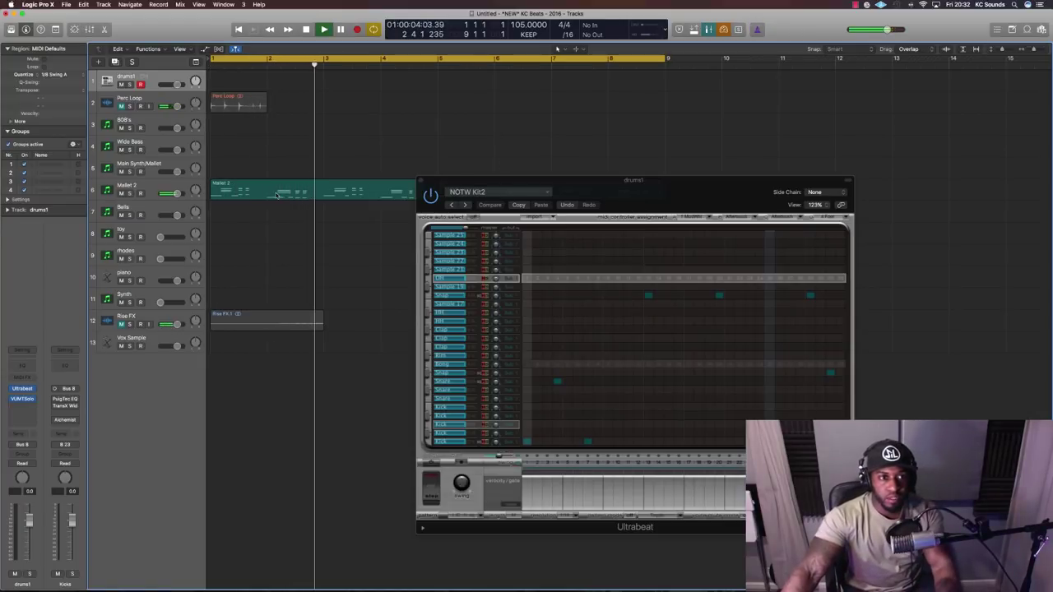
- Move both Mallet 2 regions to the Main Synth/Mallet track and hide the Ultrabeat window
key("space")
left_click_drag(263, 195, 268, 178)
key("v")
left_click_drag(453, 190, 453, 176)
key("space")
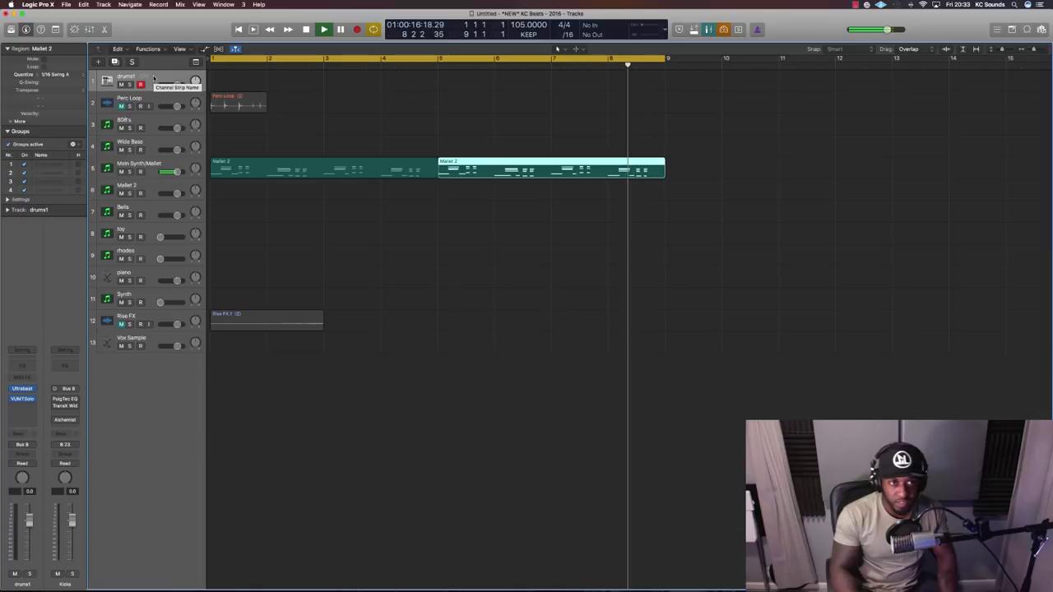
- Perform a four-bar drum part from bar 1 on the drums1 track and capture it as a MIDI region
key("Down")
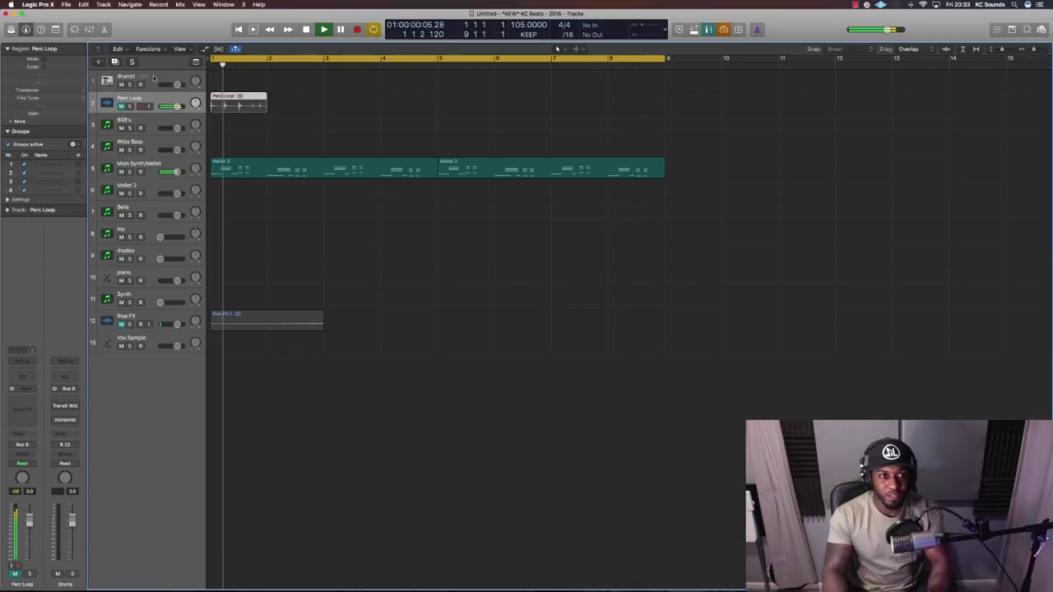
key("space")
key("Up")
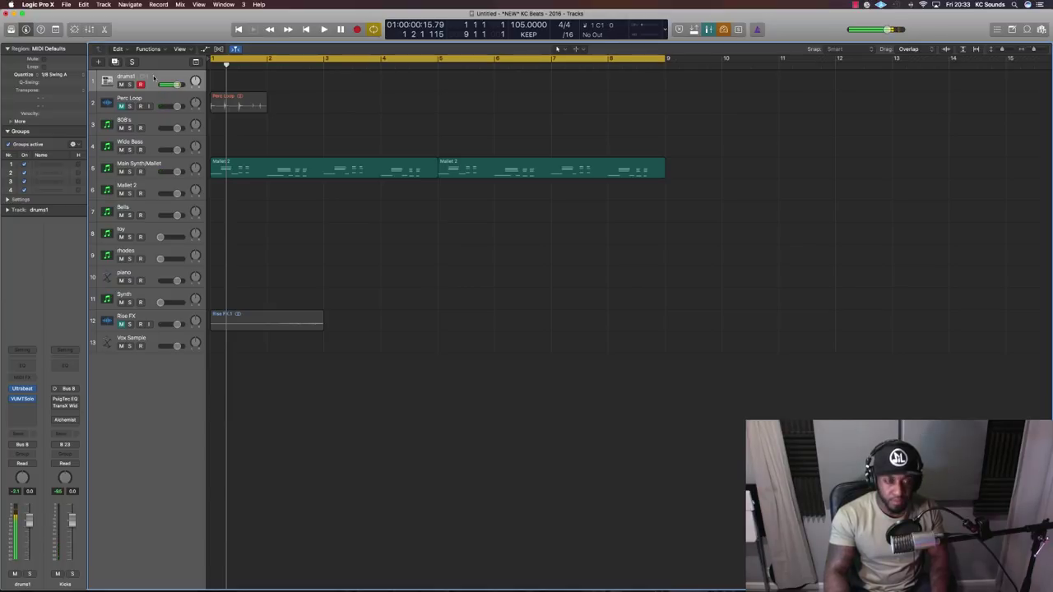
key("space")
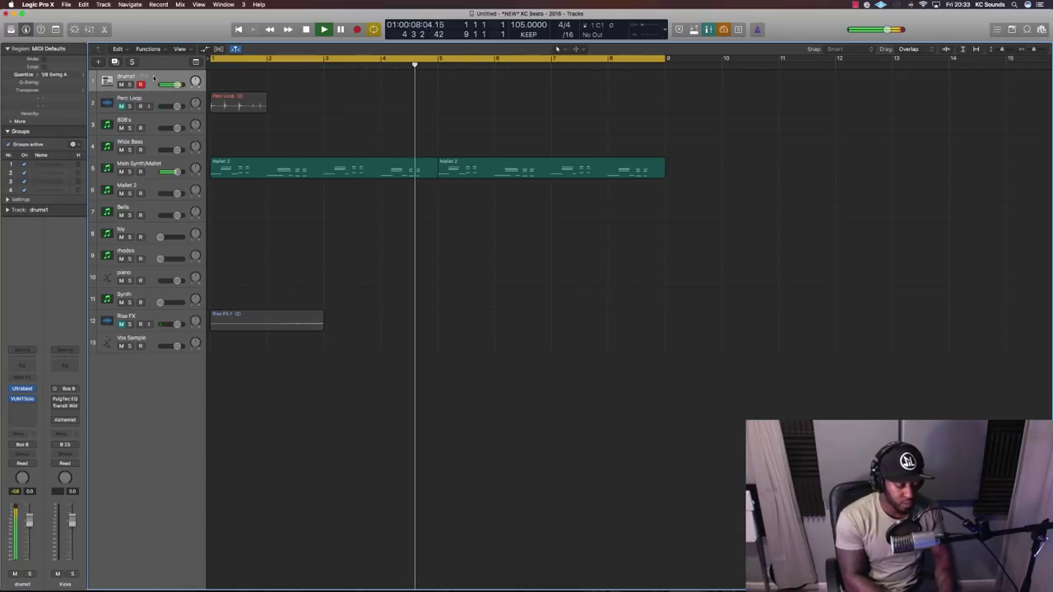
key("Return")
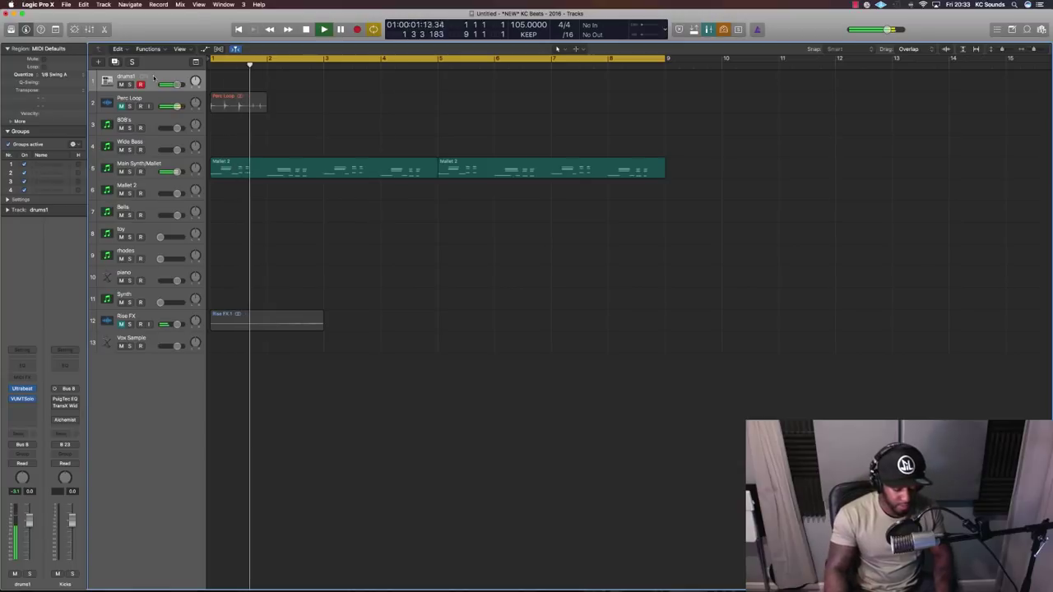
key("Return")
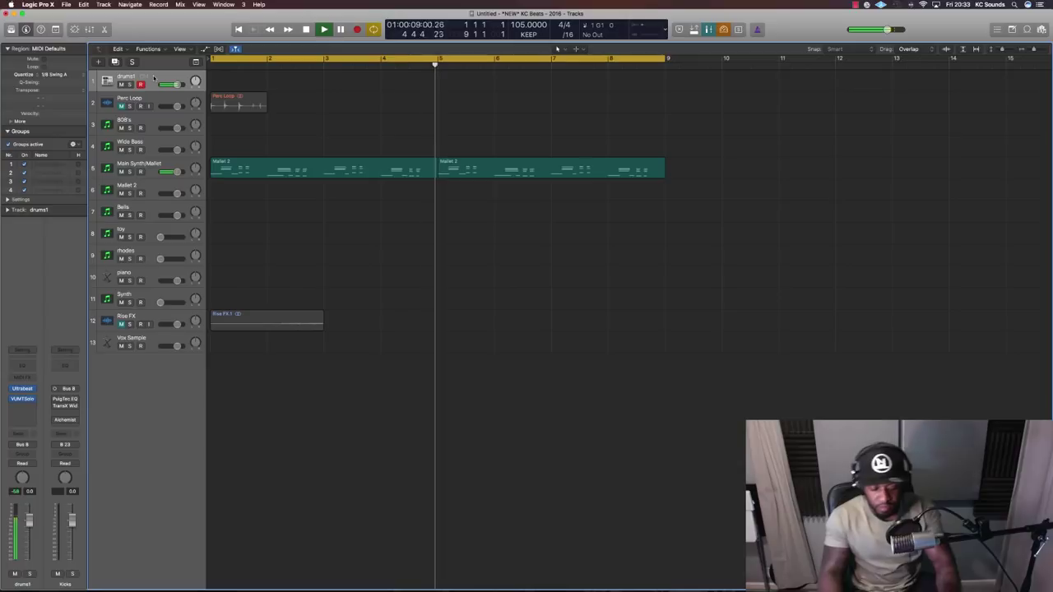
key("space")
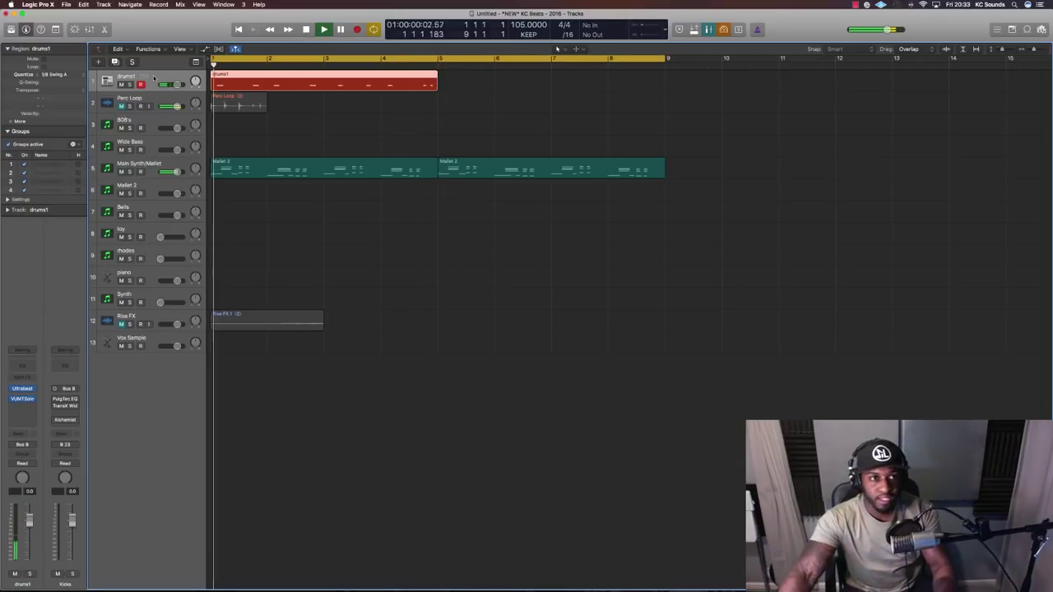
- Quantize the new drums1 region to 1/16 Swing A and copy it to bar 5
key("space")
left_click(55, 74)
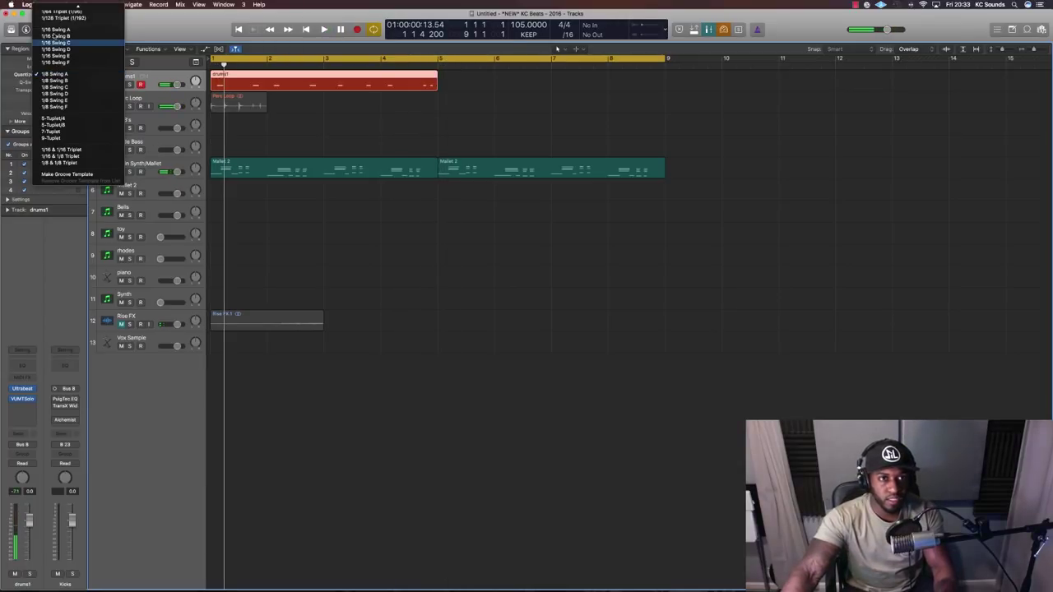
left_click(55, 30)
left_click_drag(264, 76, 490, 89)
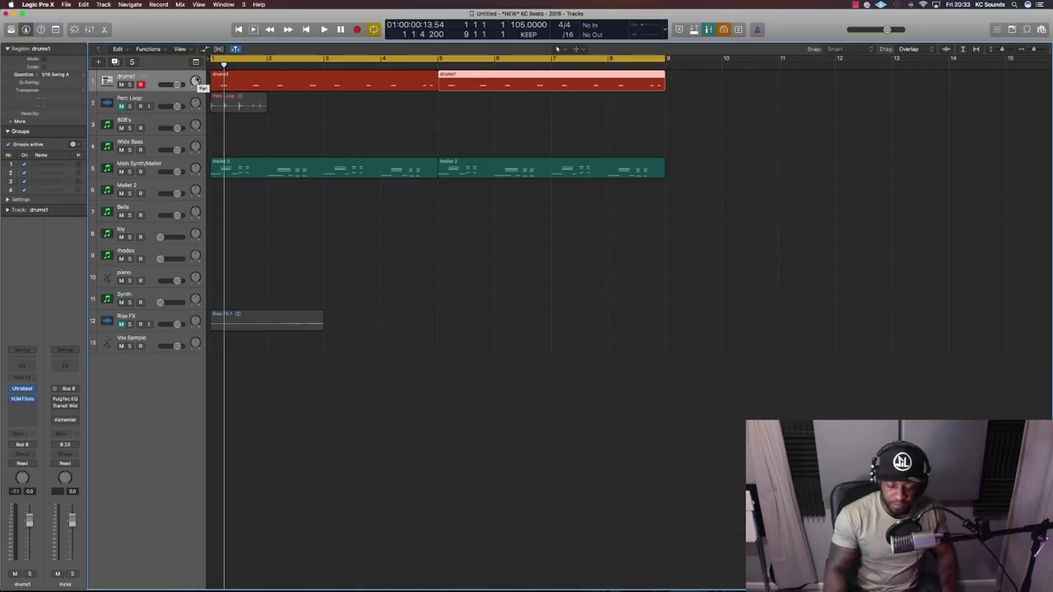
- Perform a second drum layer across the eight-bar loop and capture it on its own drums1 track above the first
key("space")
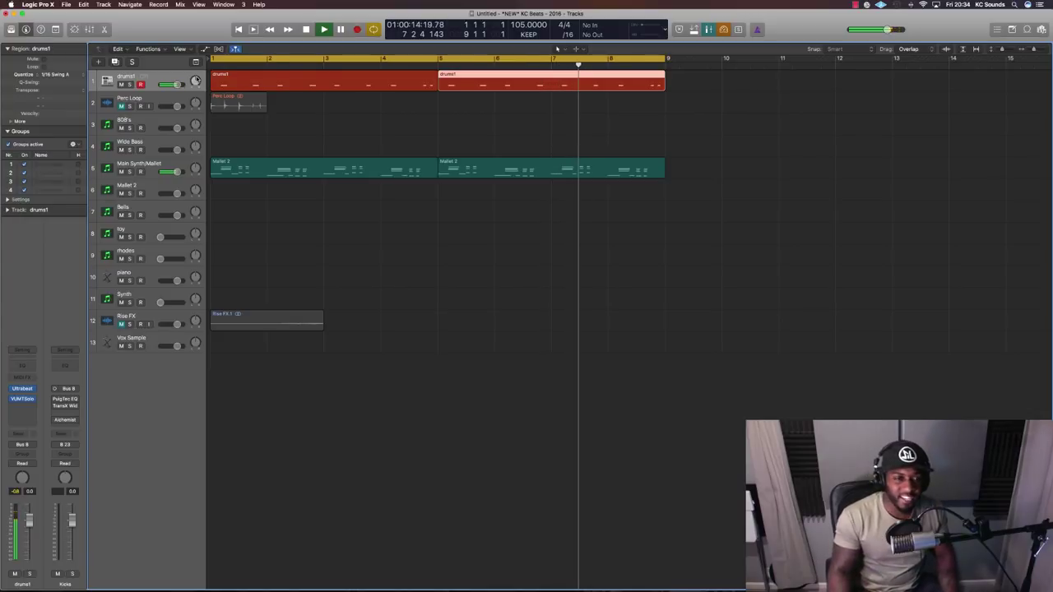
key("Return")
key("space")
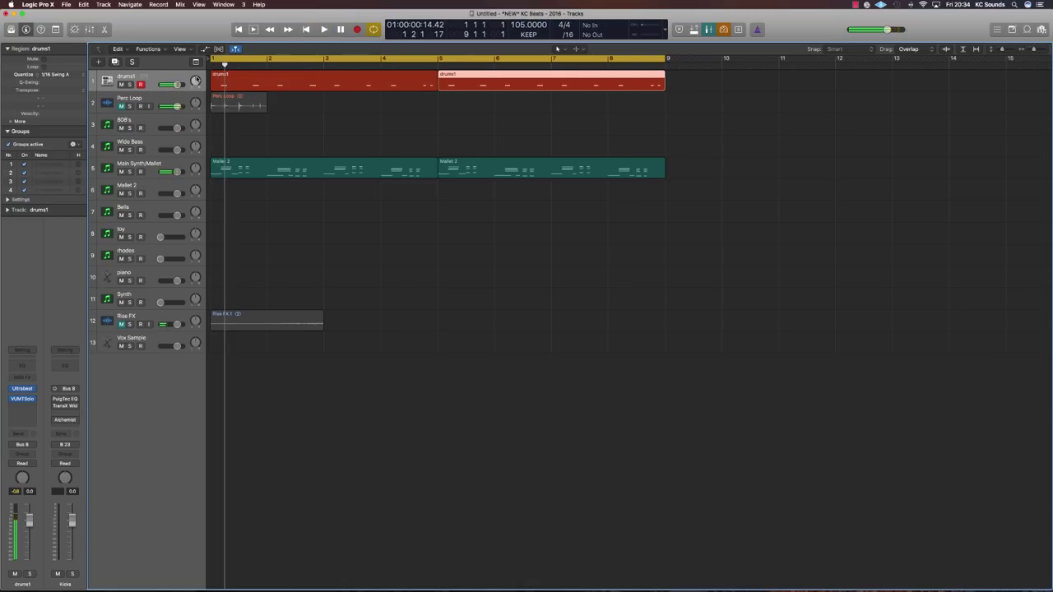
key("super+z")
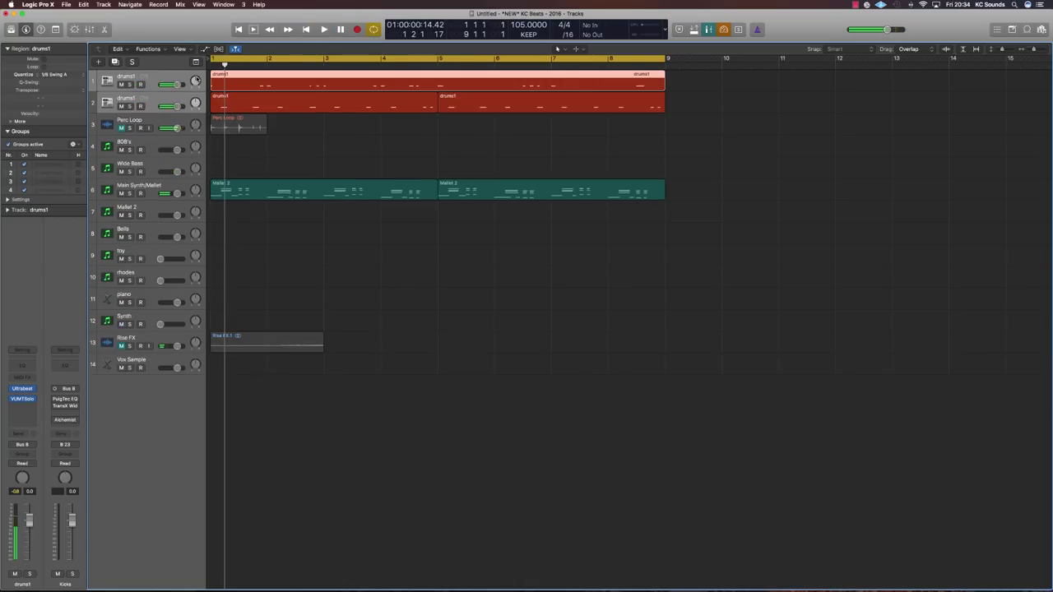
- Select the uppermost drums1 track and quantize its eight-bar drum layer to 1/16 Swing A
left_click(152, 79)
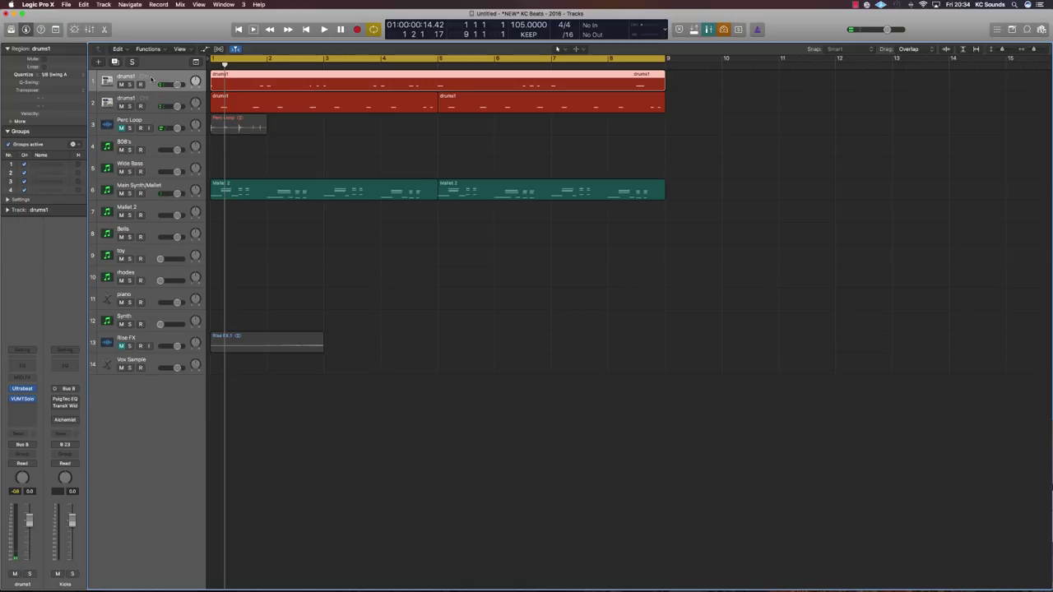
left_click(54, 75)
left_click(58, 30)
- Perform a third, four-bar drum layer from bar 1 and capture it on another drums1 track above the others
key("space")
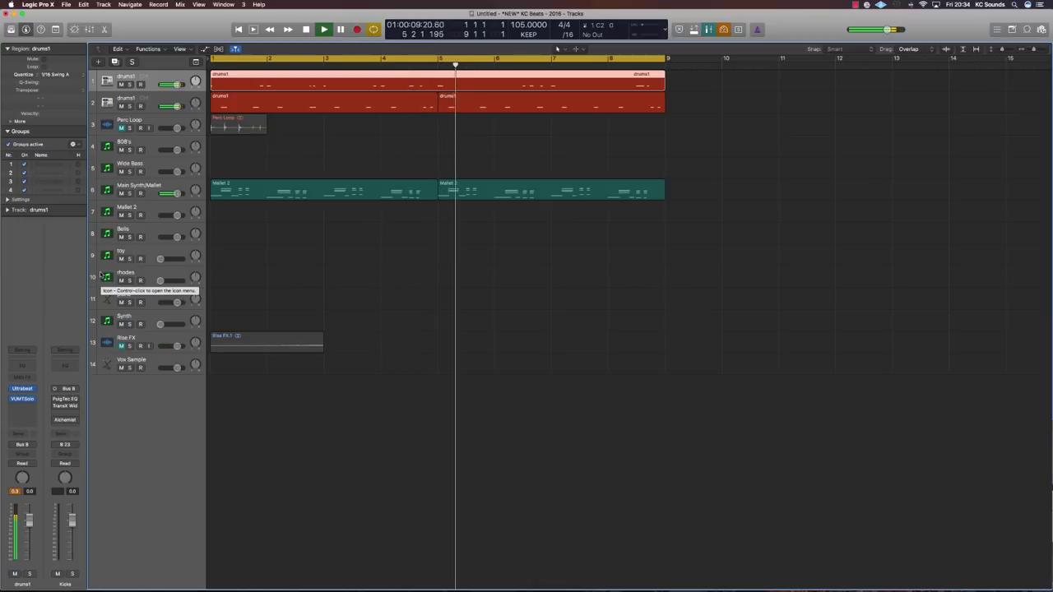
key("Return")
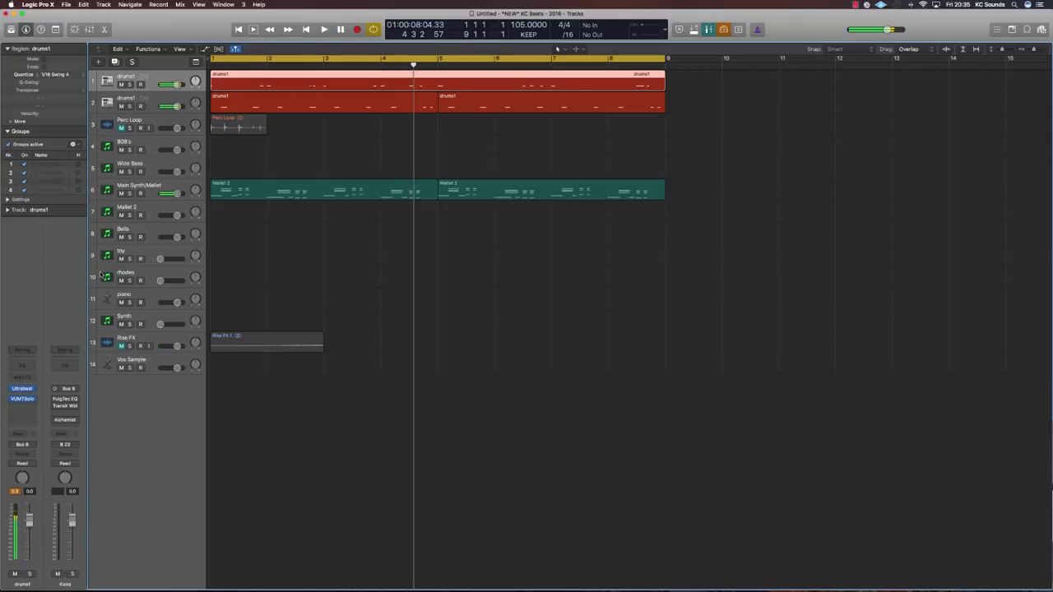
key("Return")
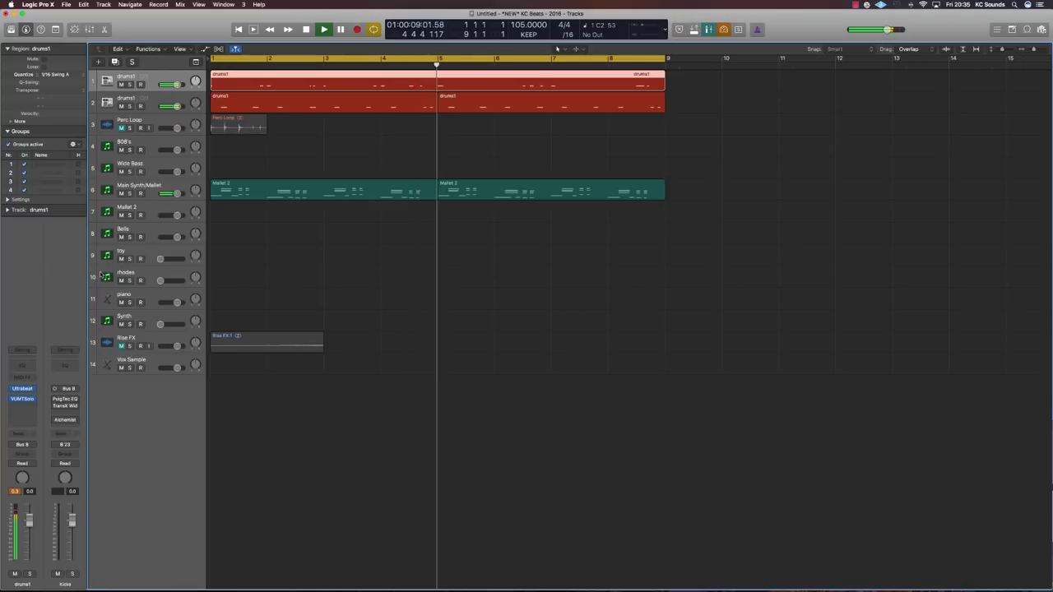
key("space")
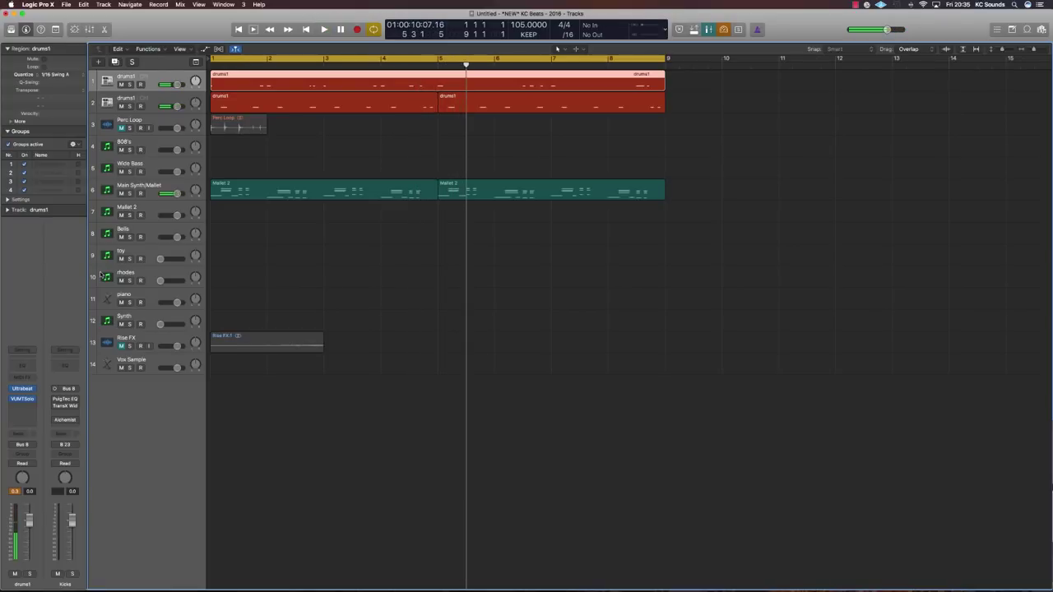
key("super+z")
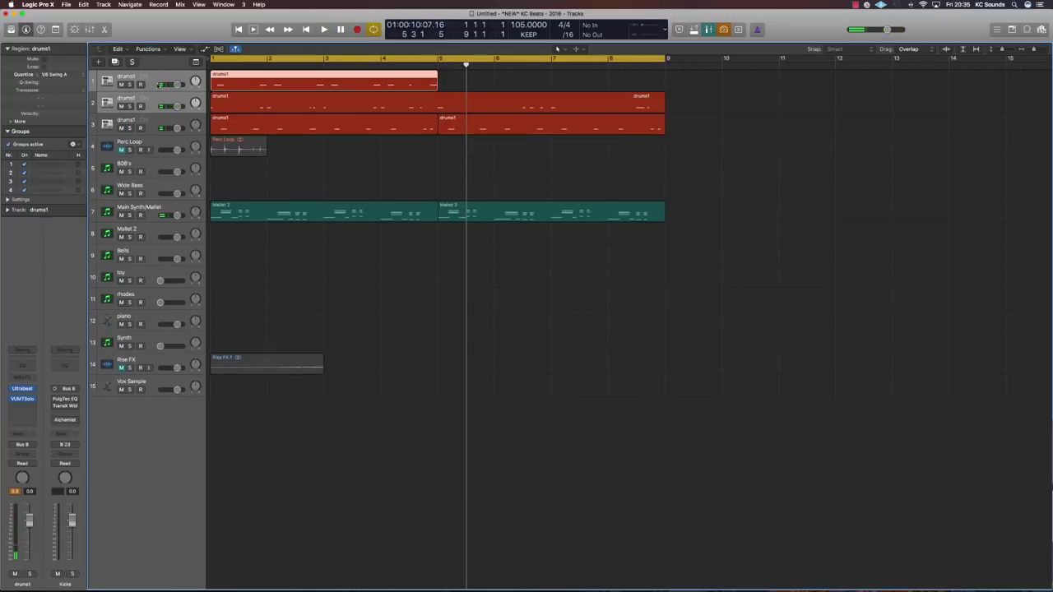
- Quantize the third drum layer's region to 1/16 Swing A and copy it to bar 5
left_click(62, 74)
left_click(67, 31)
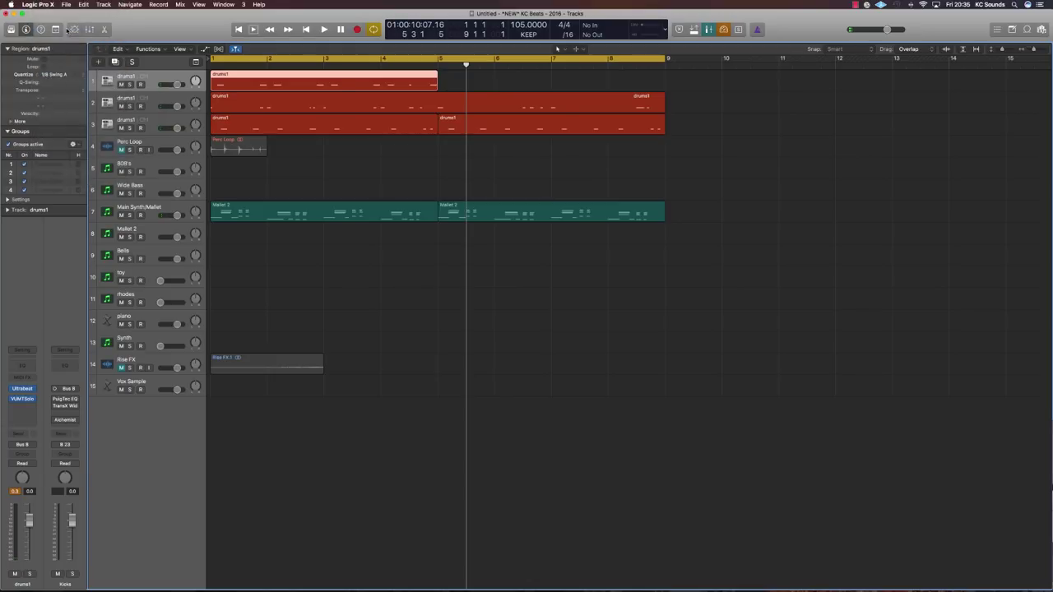
left_click_drag(304, 76, 530, 78)
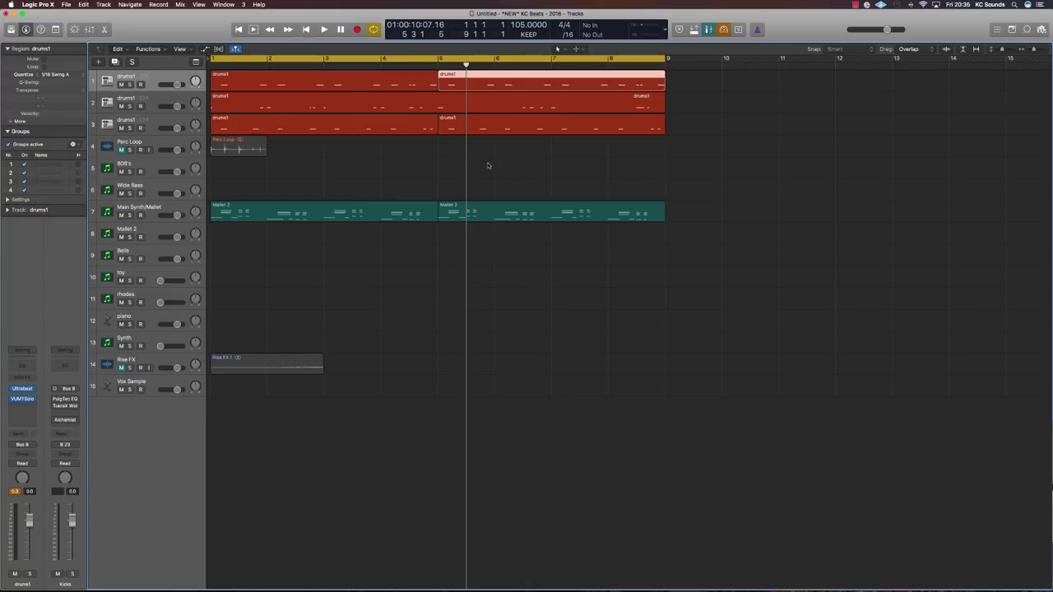
- Play the loop and, in the Ultrabeat drum kit, lower the bottom Kick to about -2.0 dB and the middle Clap to about -4.5 dB
key("Return")
key("space")
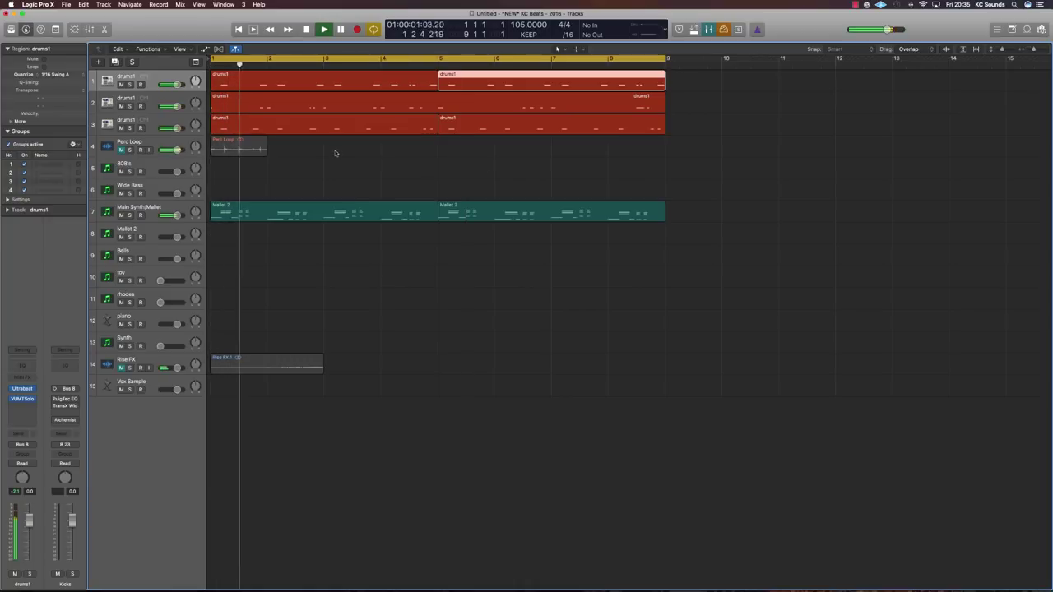
key("space")
left_click(22, 389)
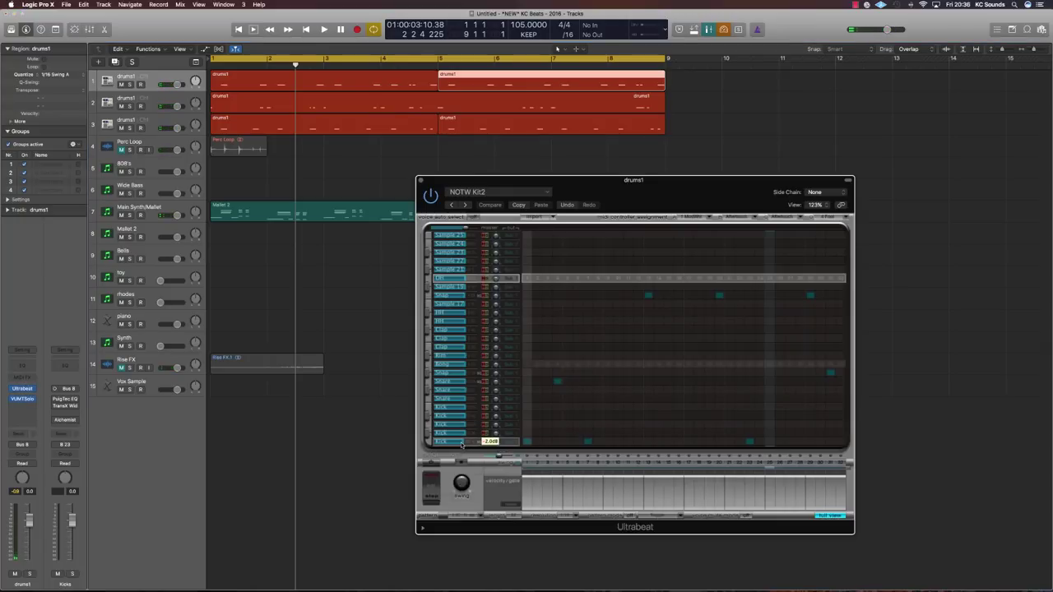
key("Return")
key("space")
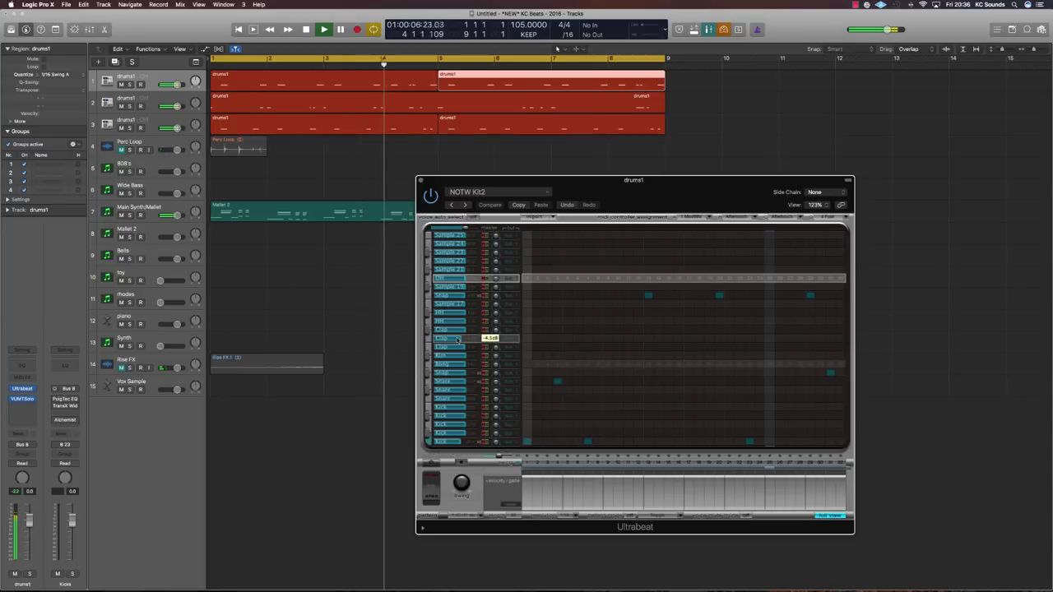
key("space")
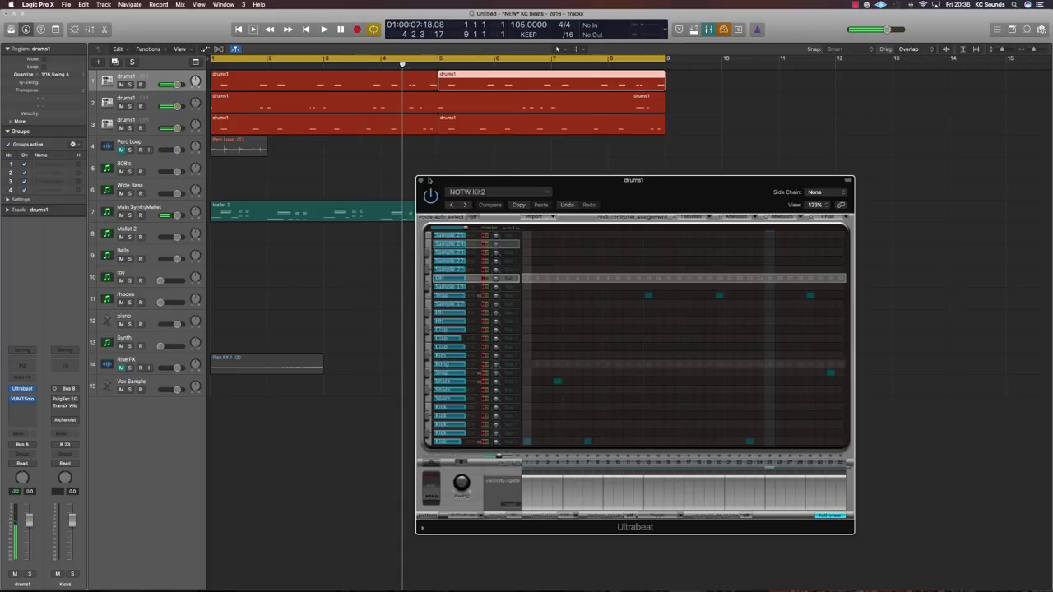
left_click(421, 180)
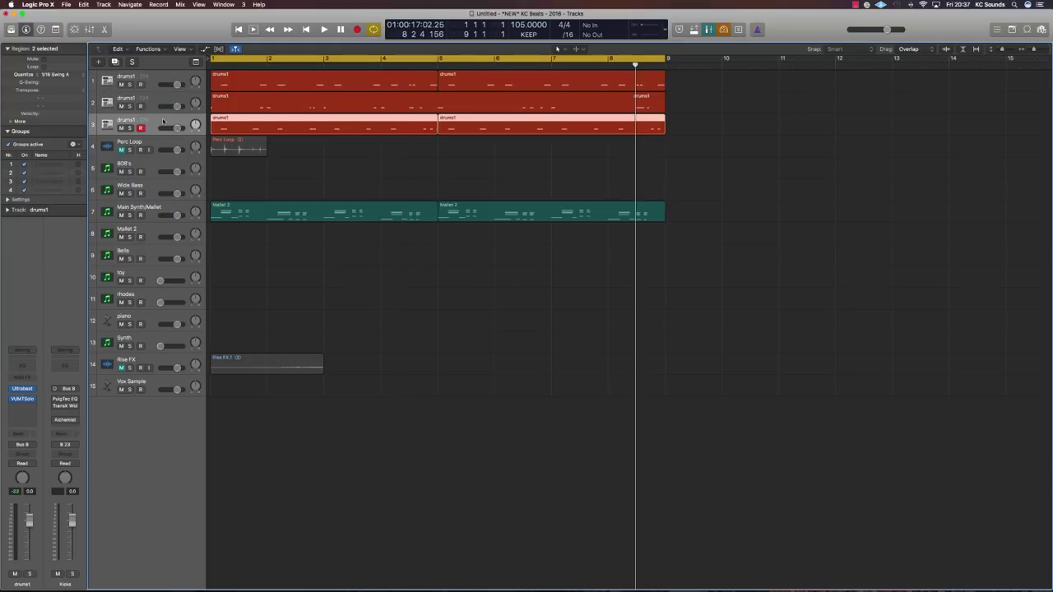
- Perform a fourth drum layer across the eight bars and capture it on a new drums1 track directly above the lowest drums1 track
key("space")
key("Return")
key("Return")
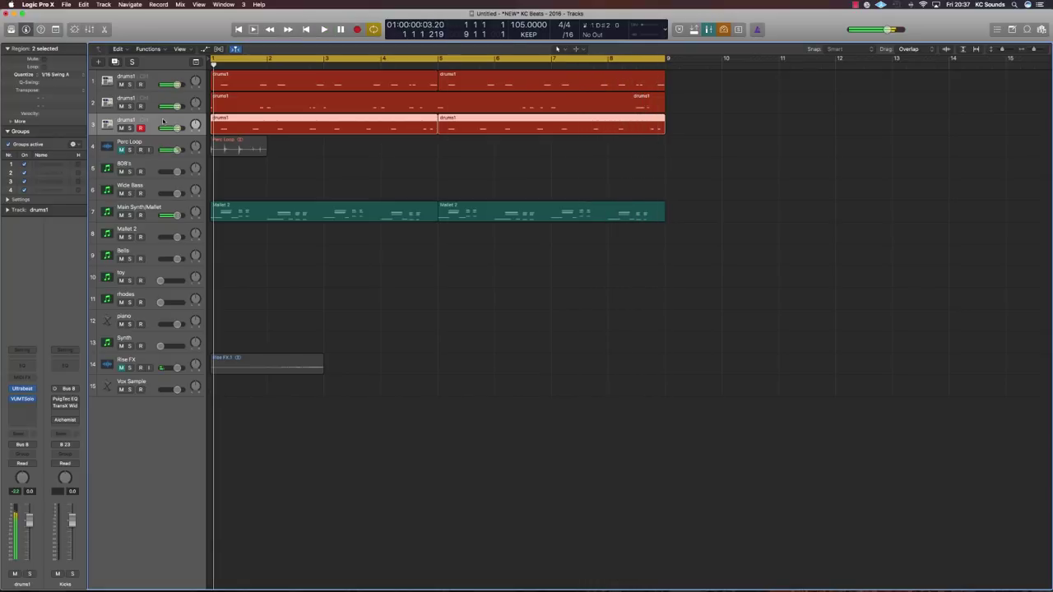
key("super+d")
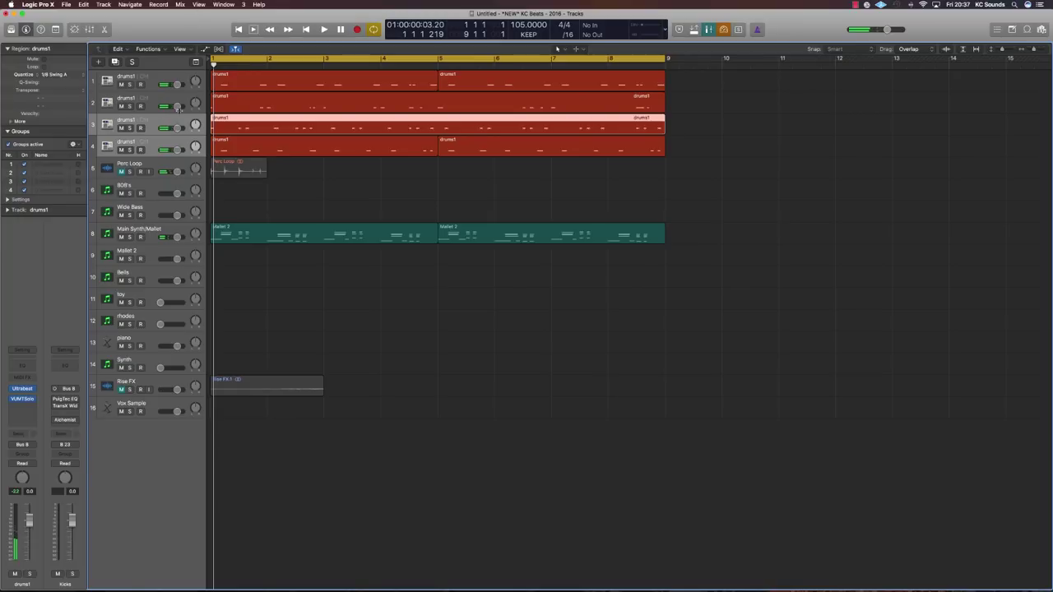
- Select the third drums1 track with the new layer and play the loop to check how it sits with the other drums
left_click(165, 123)
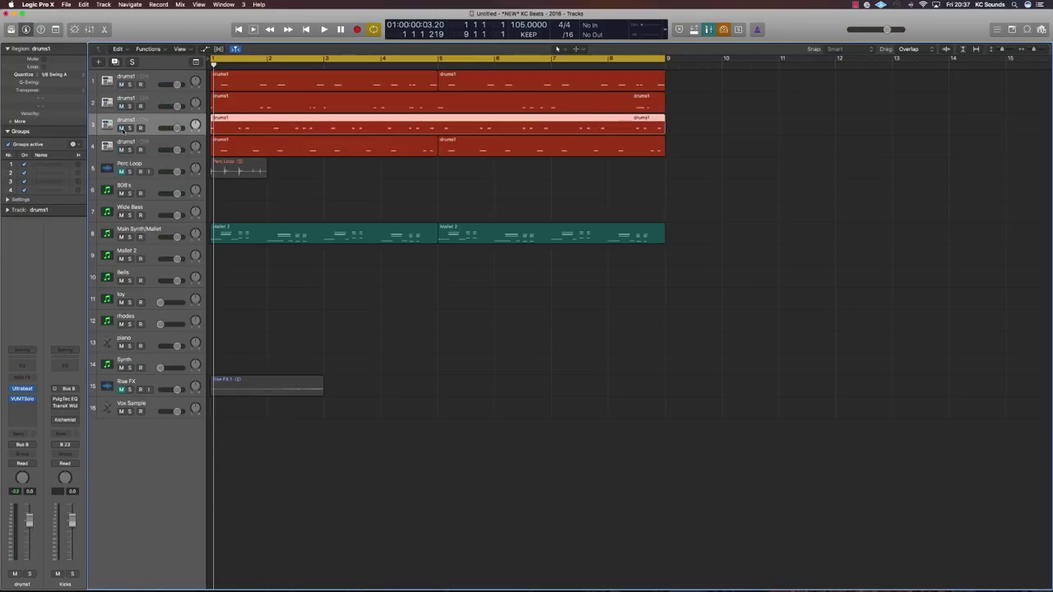
key("space")
key("space")
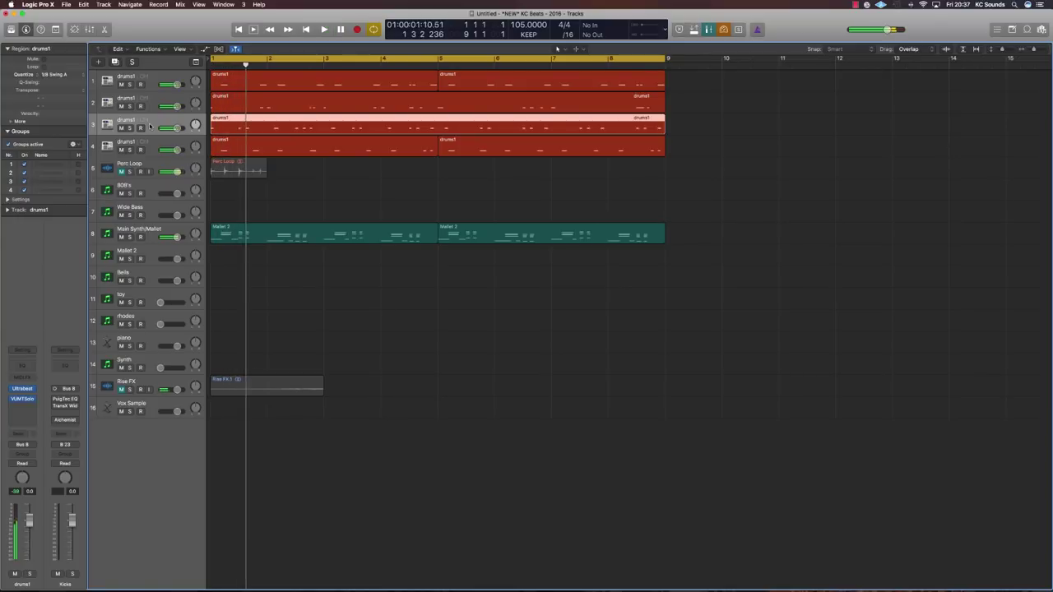
key("space")
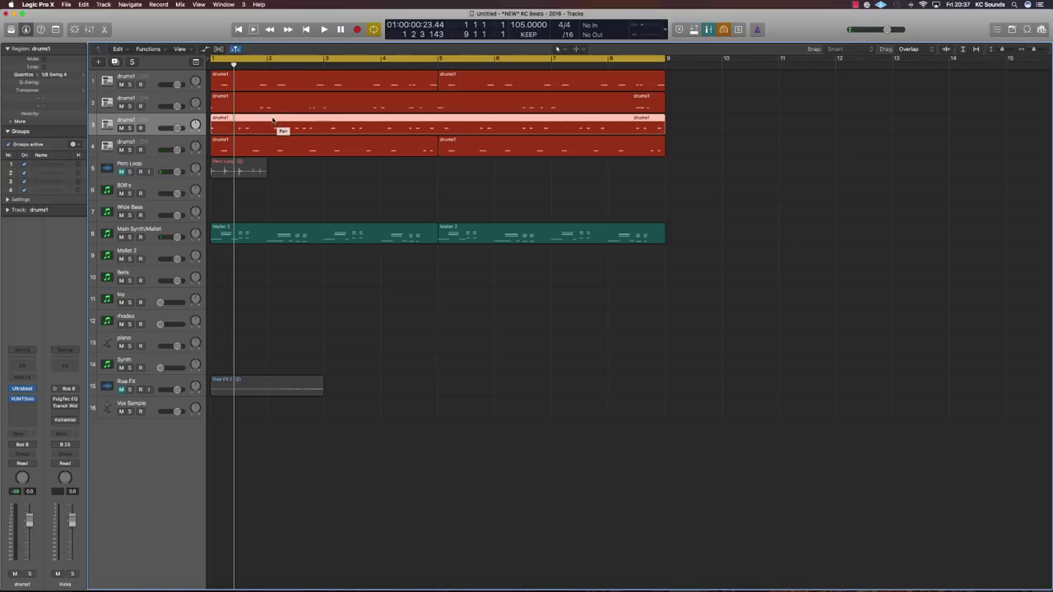
key("space")
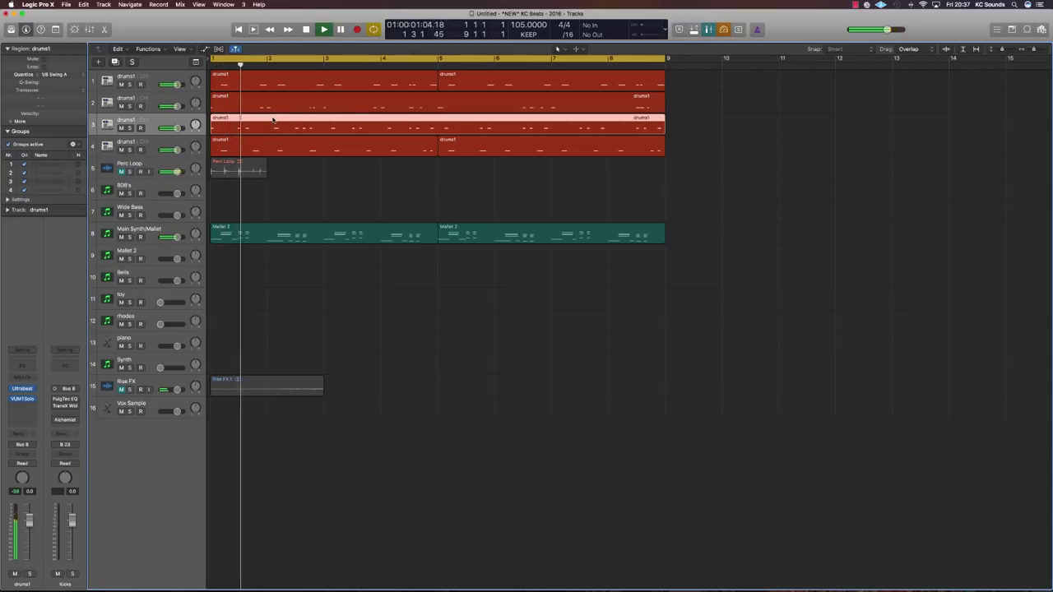
- Lower the OH sample's level in Ultrabeat, perform an eight-bar OH layer and capture it on a new drums1 track above all others
key("ctrl+m")
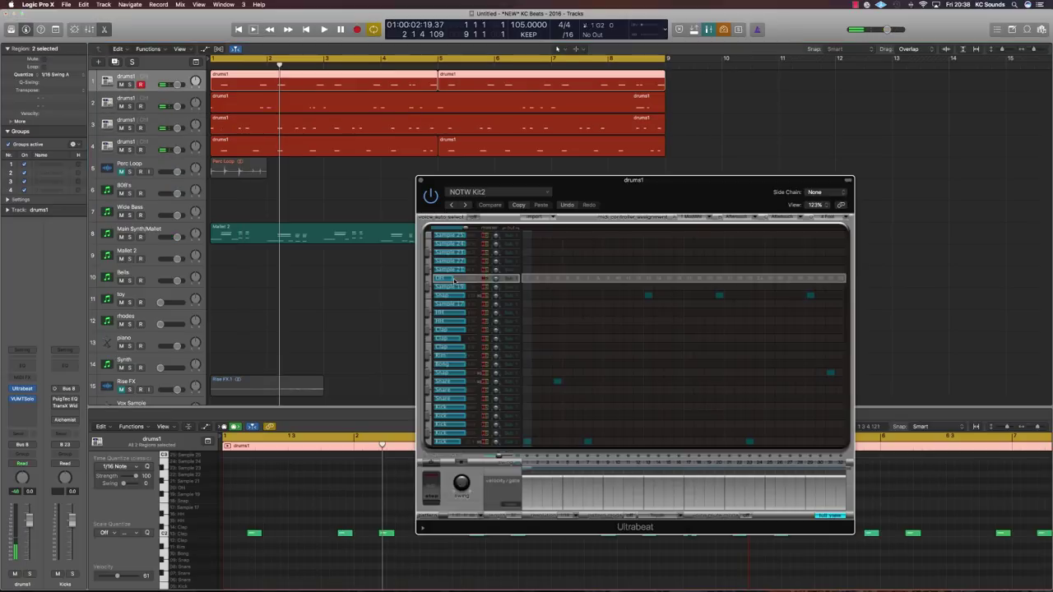
key("space")
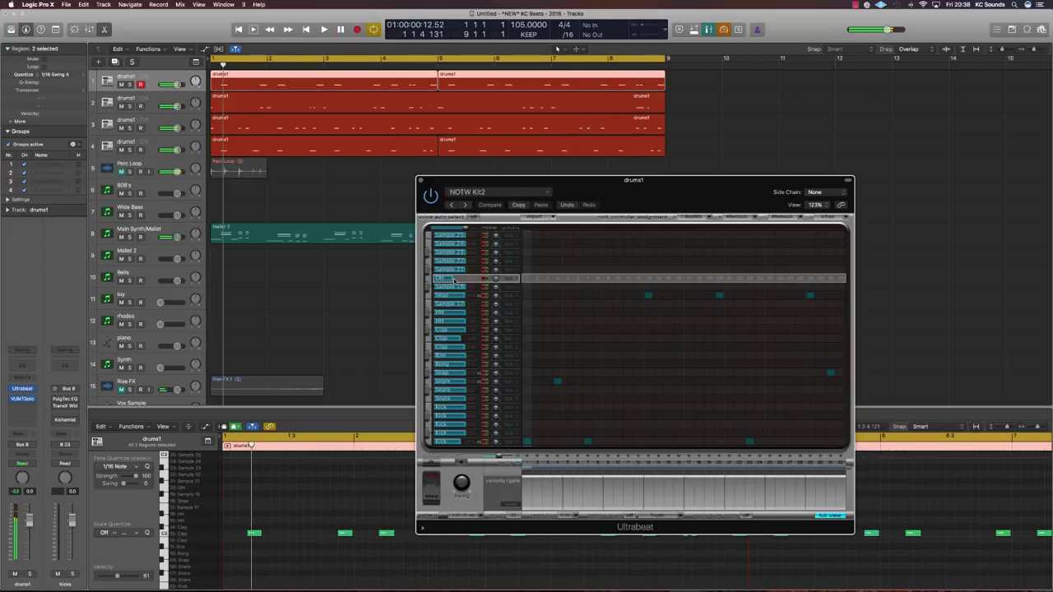
key("super+z")
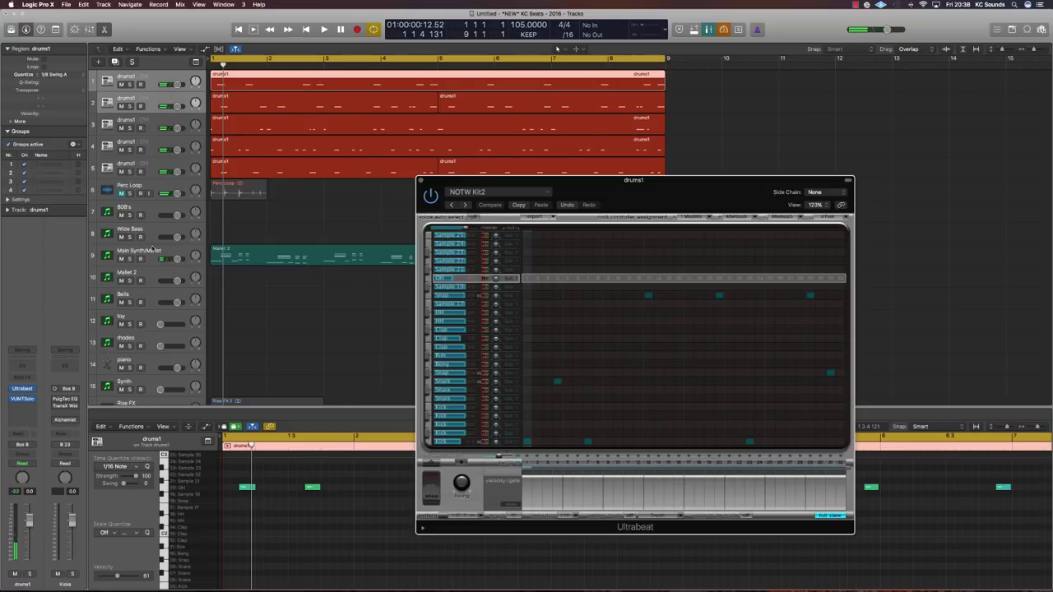
- Quantize the OH layer's region on the uppermost drums1 track to 1/16 Swing A and play it back
left_click(150, 272)
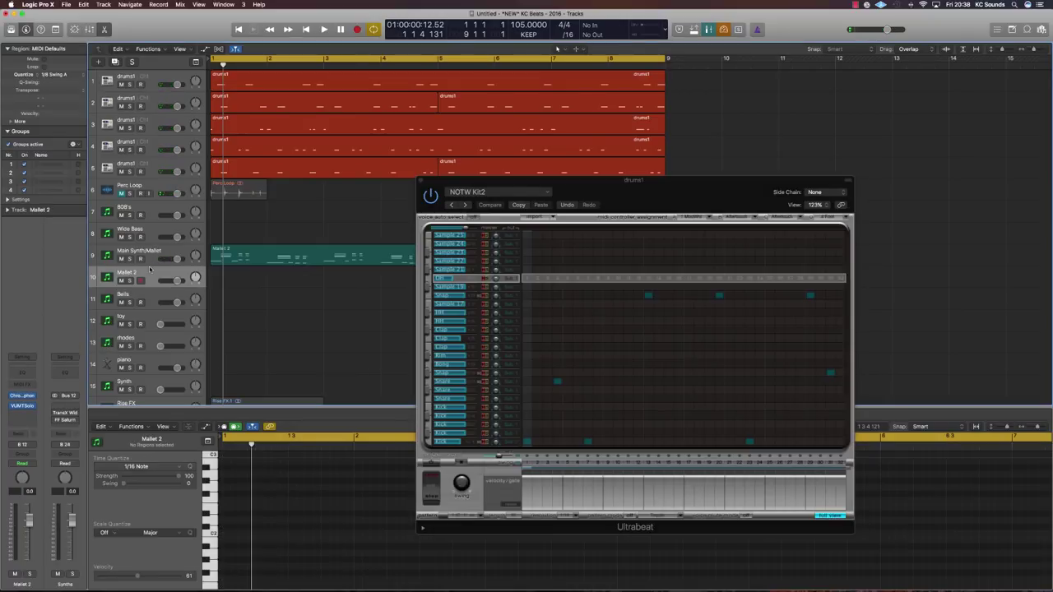
key("space")
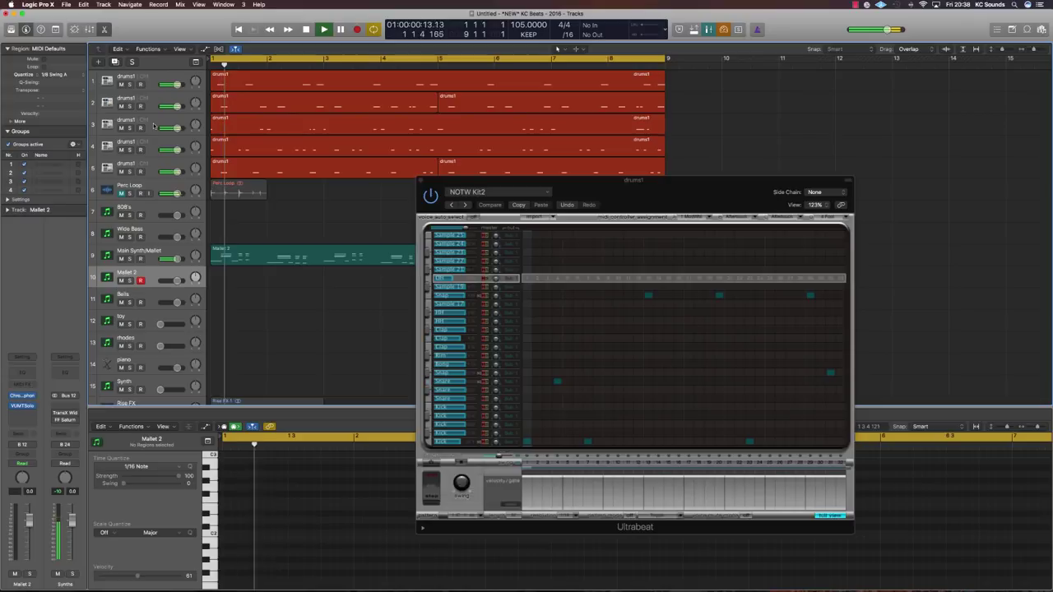
left_click(172, 75)
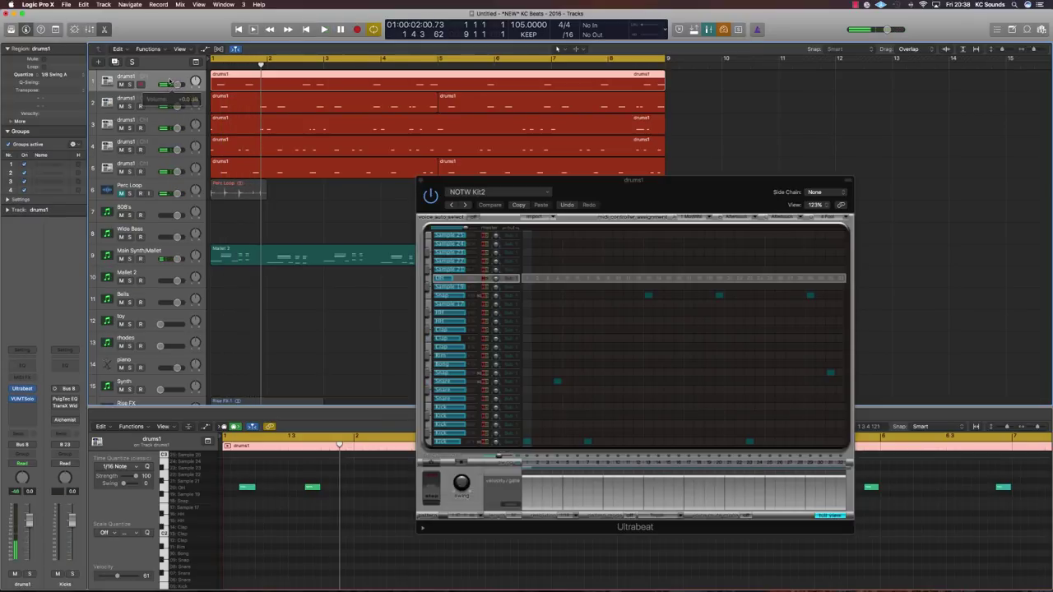
left_click(47, 78)
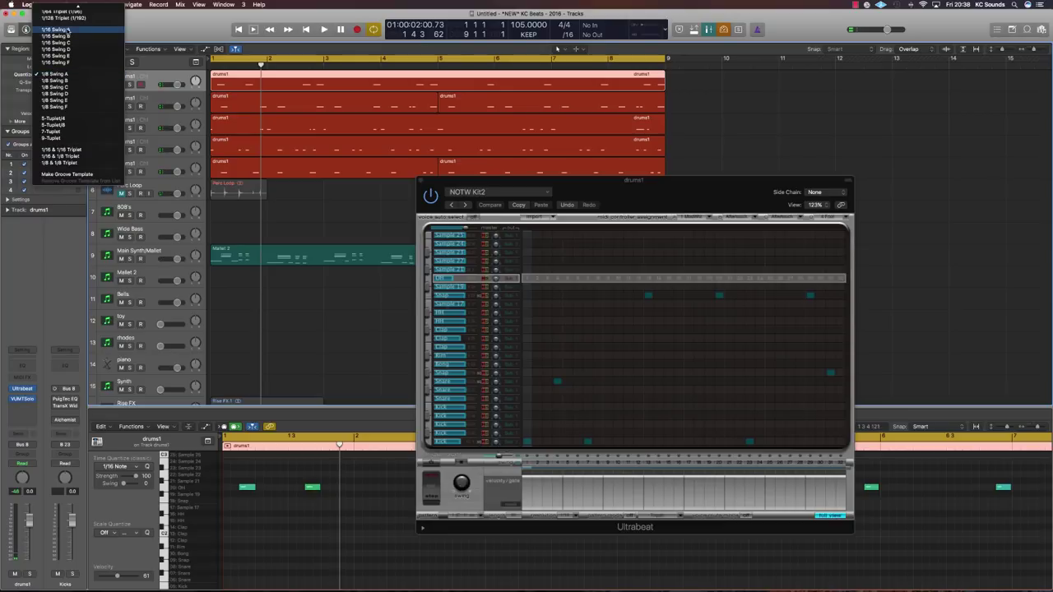
left_click(67, 31)
key("space")
key("space")
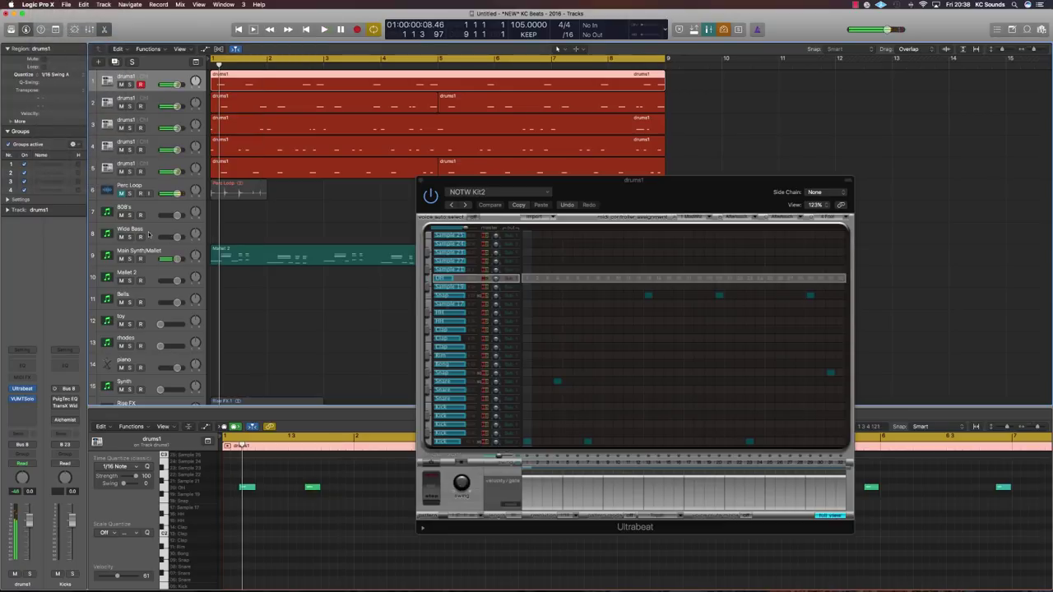
- Reduce the track heights so all tracks fit, audition the Mallet 2, Bells and toy instruments, and select Mallet 2
key("super+Up")
key("super+Up")
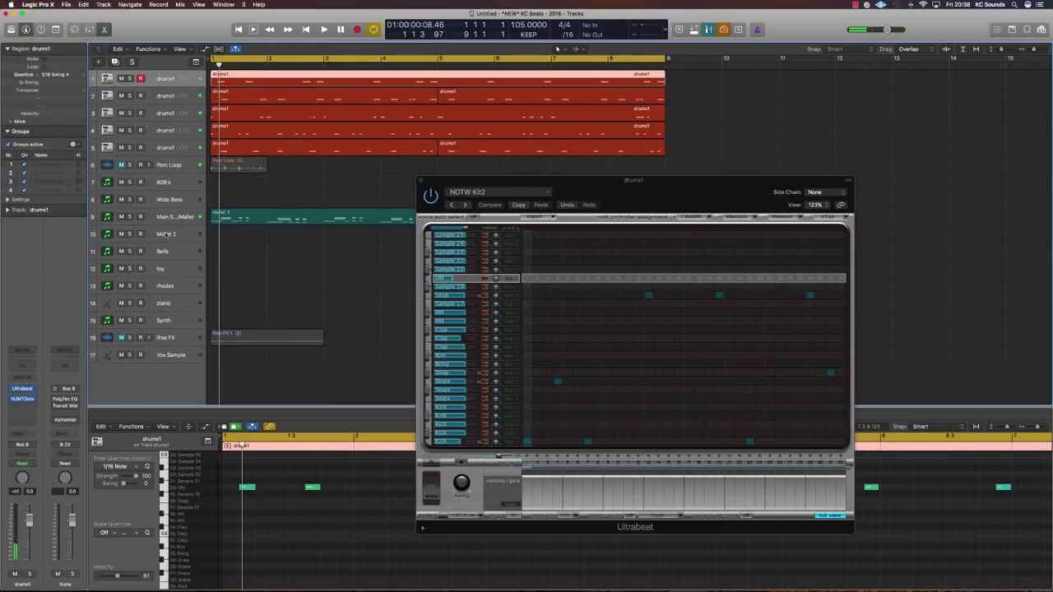
left_click(167, 237)
key("space")
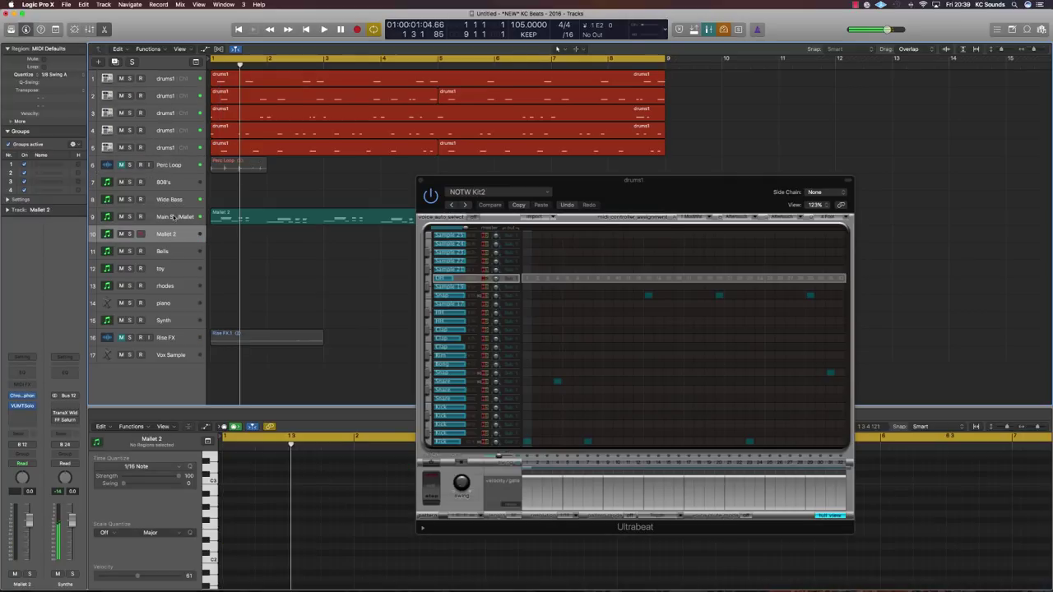
key("Down")
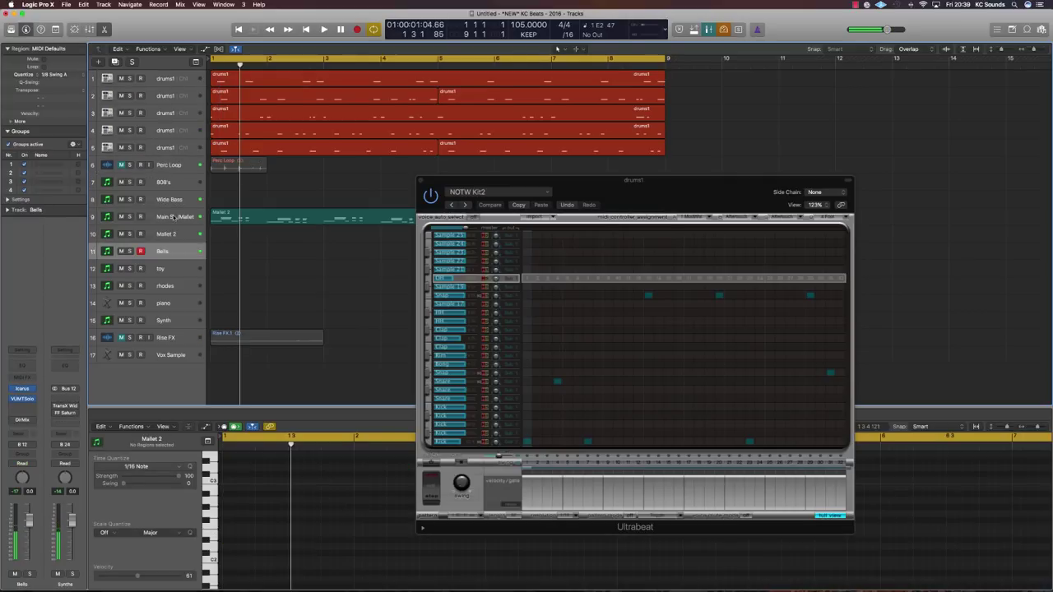
key("Down")
key("Up")
key("Up")
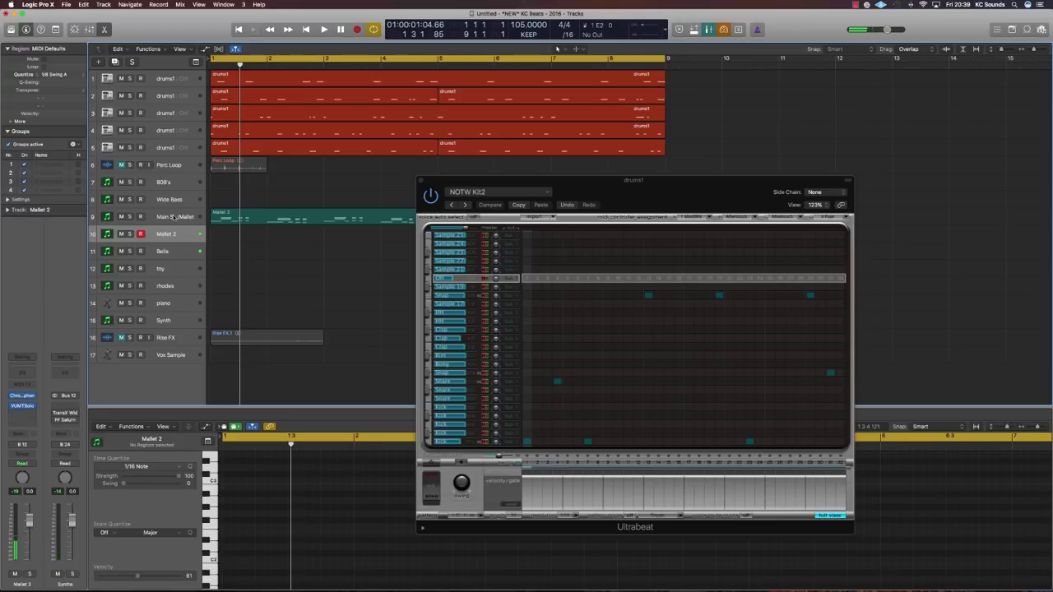
key("Down")
key("Up")
- Perform an eight-bar part on the Mallet 2 track, capture it as a region and quantize it to 1/16 swing
key("space")
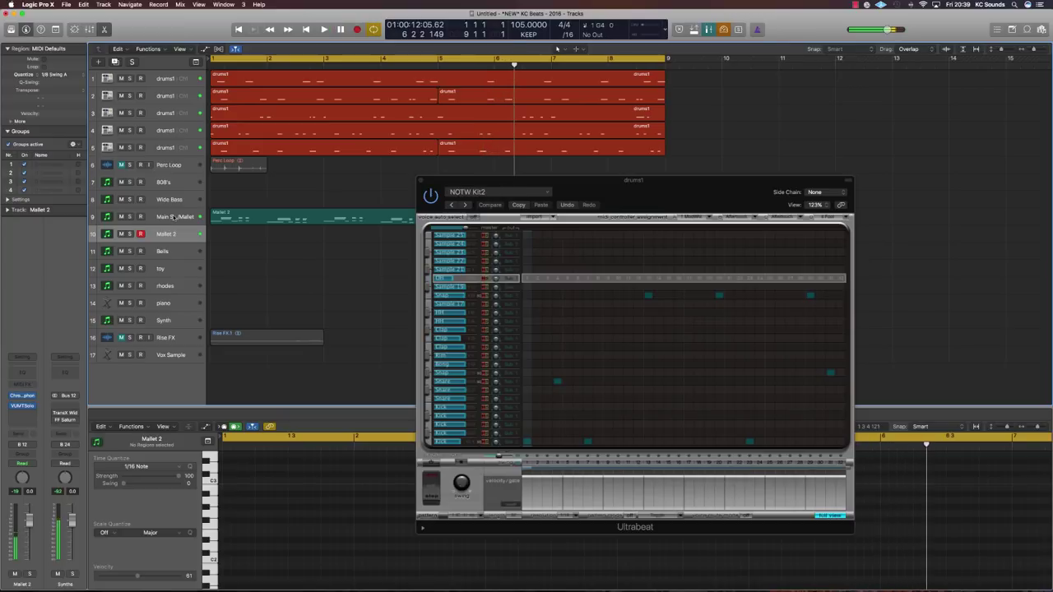
key("space")
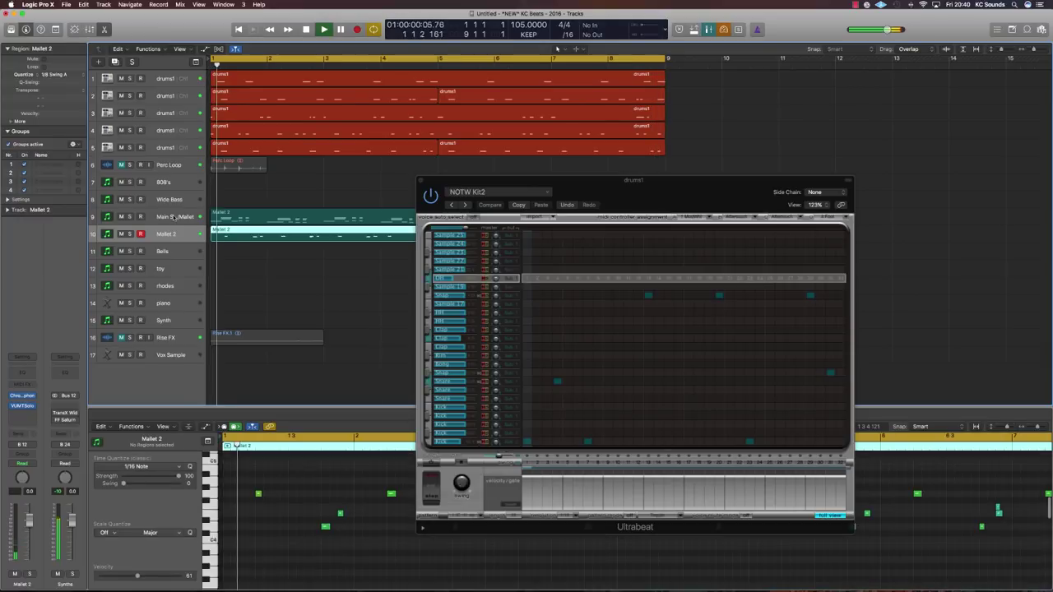
left_click(66, 74)
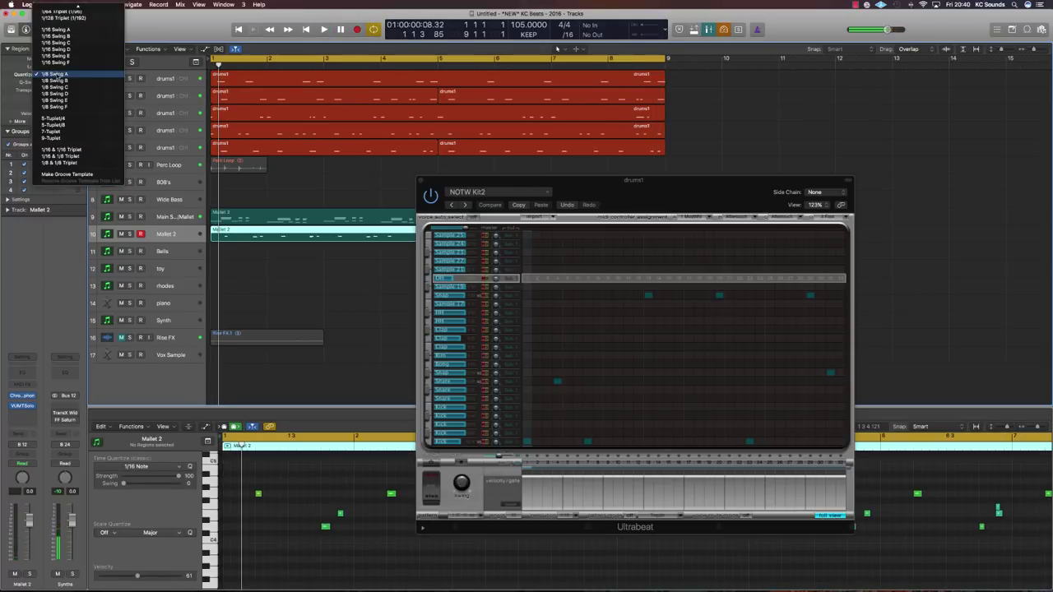
left_click(66, 34)
- Perform a vocal sample part over the eight-bar loop and capture it as a region on the Vox Sample track
left_click(174, 355)
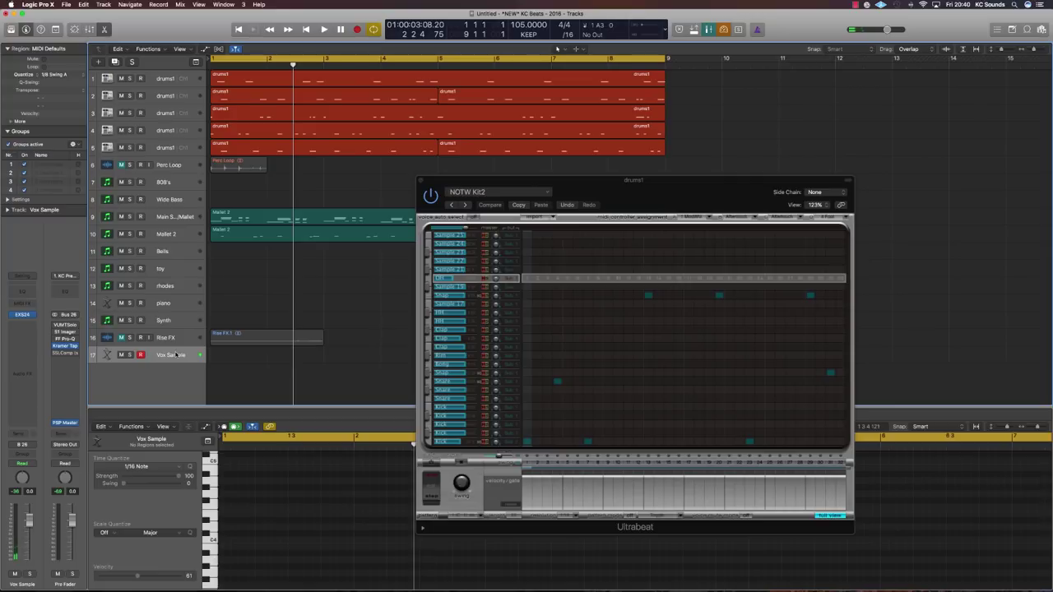
key("space")
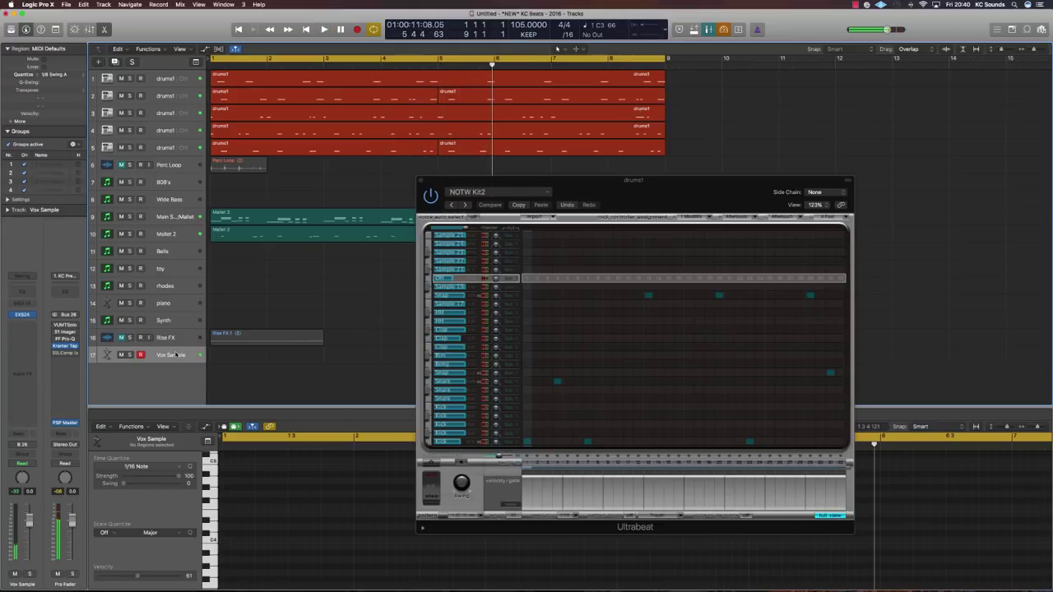
key("space")
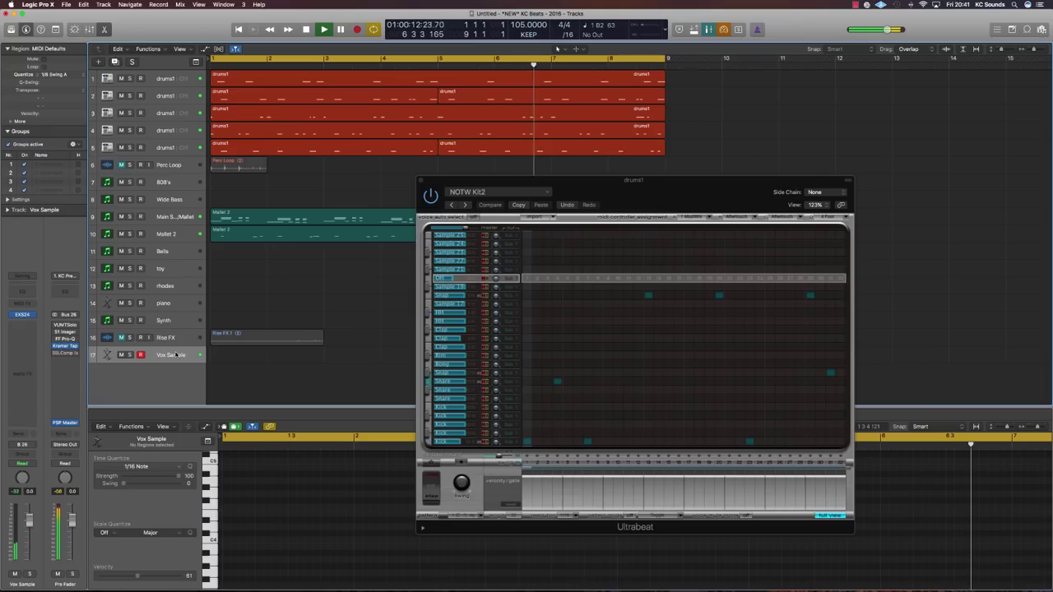
key("Return")
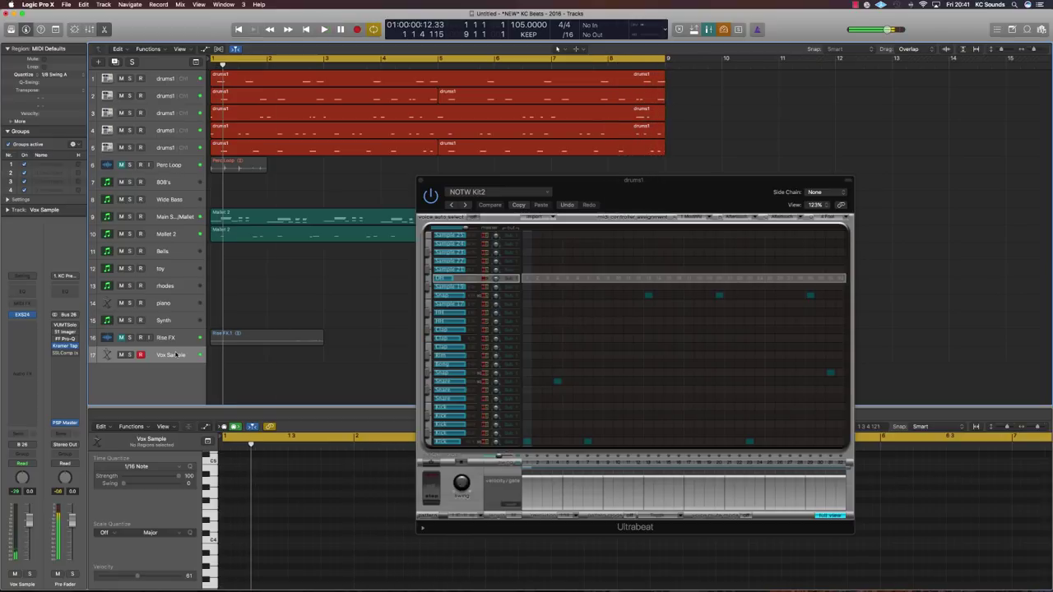
key("shift+r")
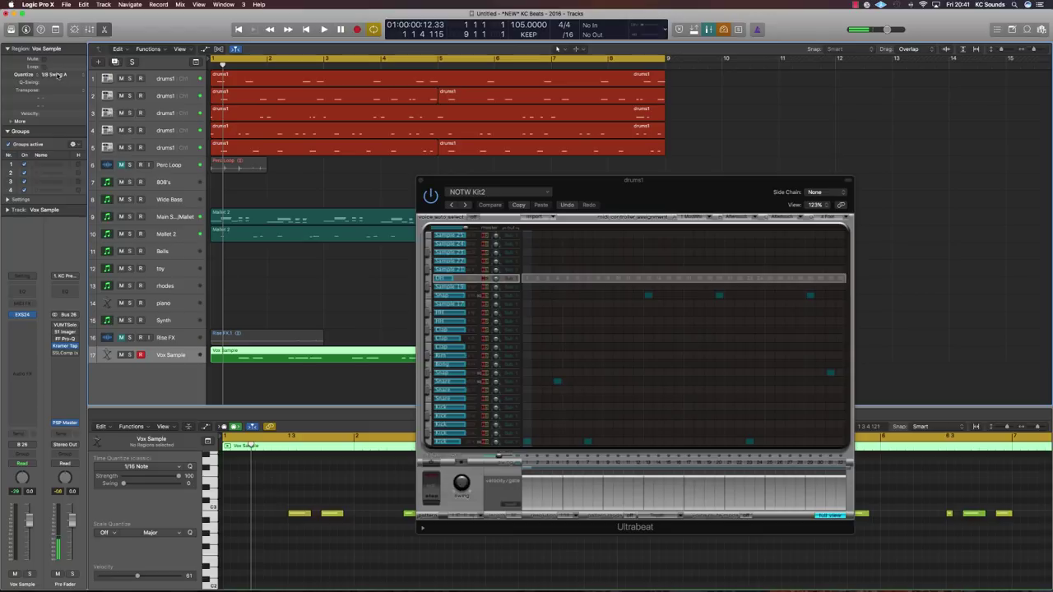
- Quantize the Vox Sample region to 1/16 Swing A and close the Ultrabeat window
left_click(56, 75)
left_click(66, 30)
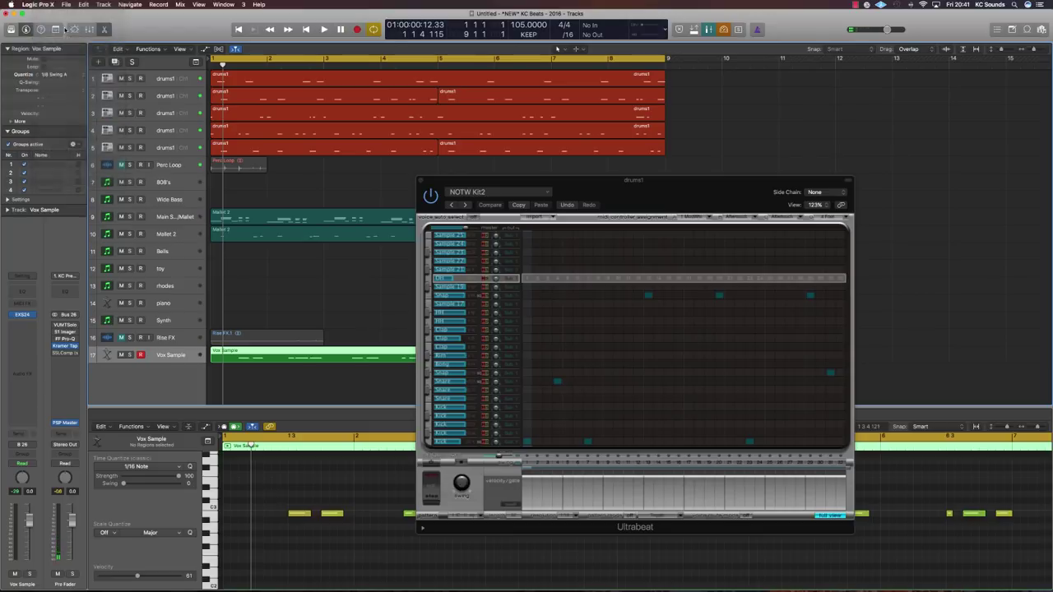
left_click(422, 181)
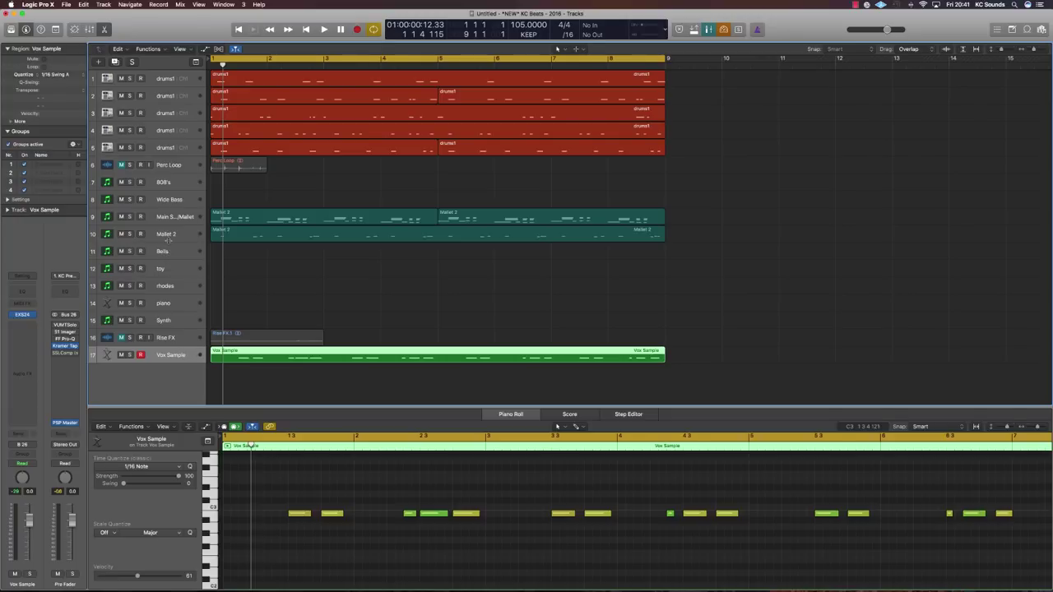
- Perform a bell part over the eight-bar loop and capture it as a region on the Bells track
left_click(169, 251)
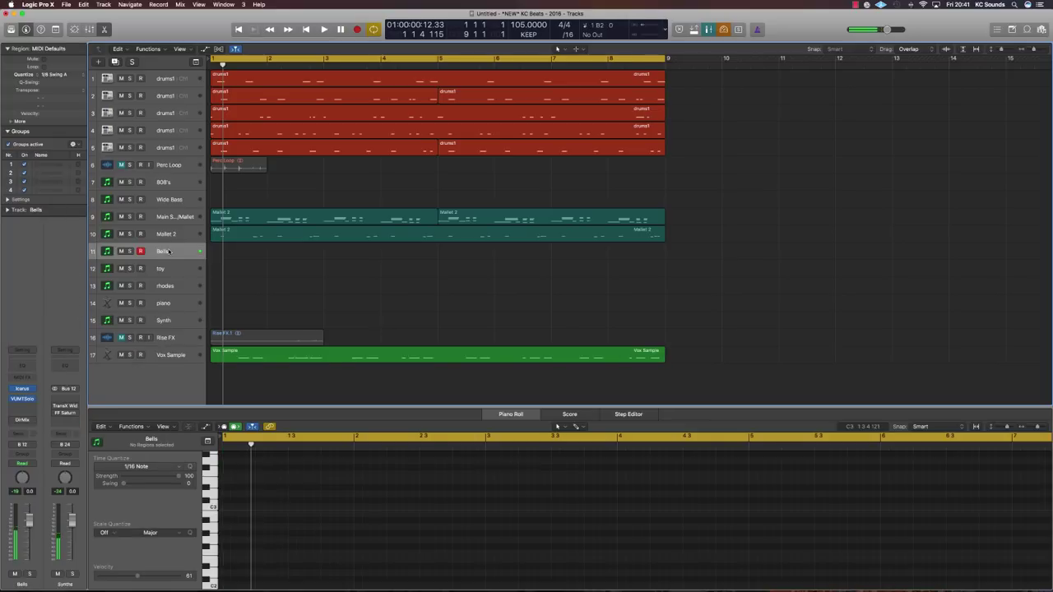
key("space")
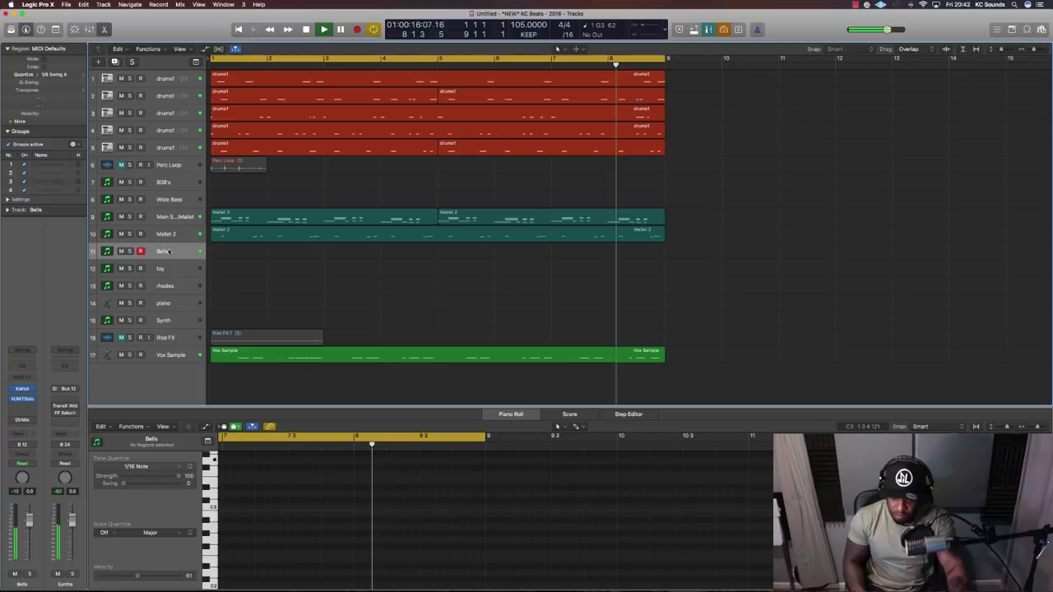
key("space")
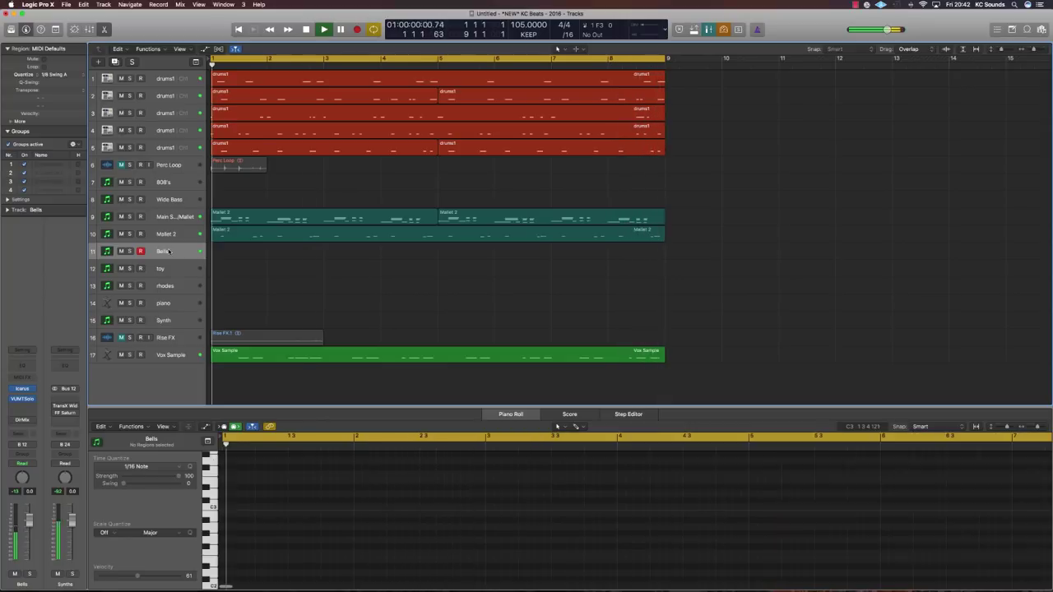
key("shift+r")
key("space")
key("space")
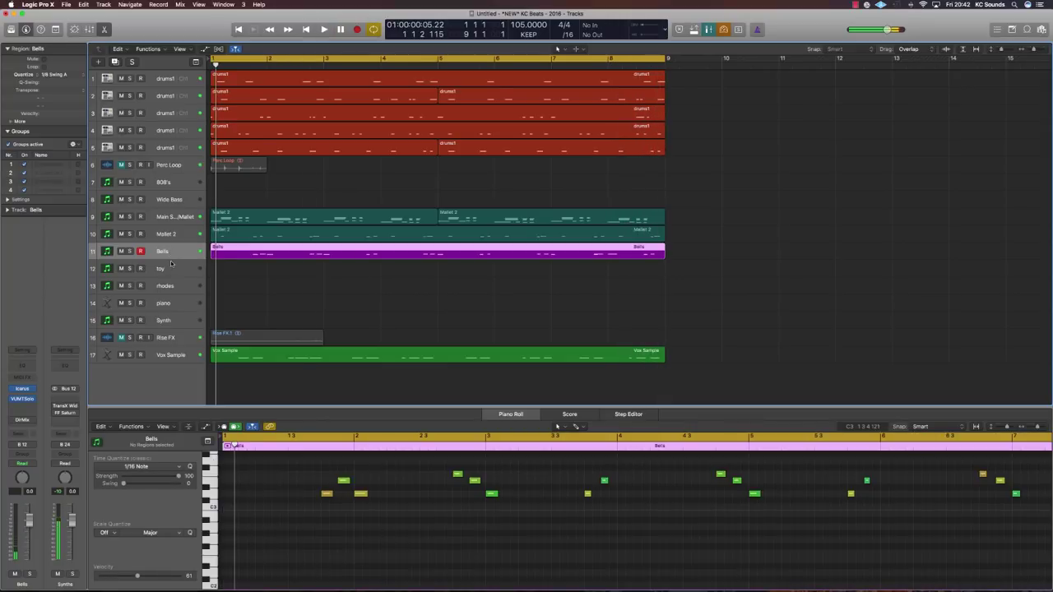
- Quantize the Bells region to 1/16 Swing A and play the loop back
left_click(65, 74)
left_click(65, 40)
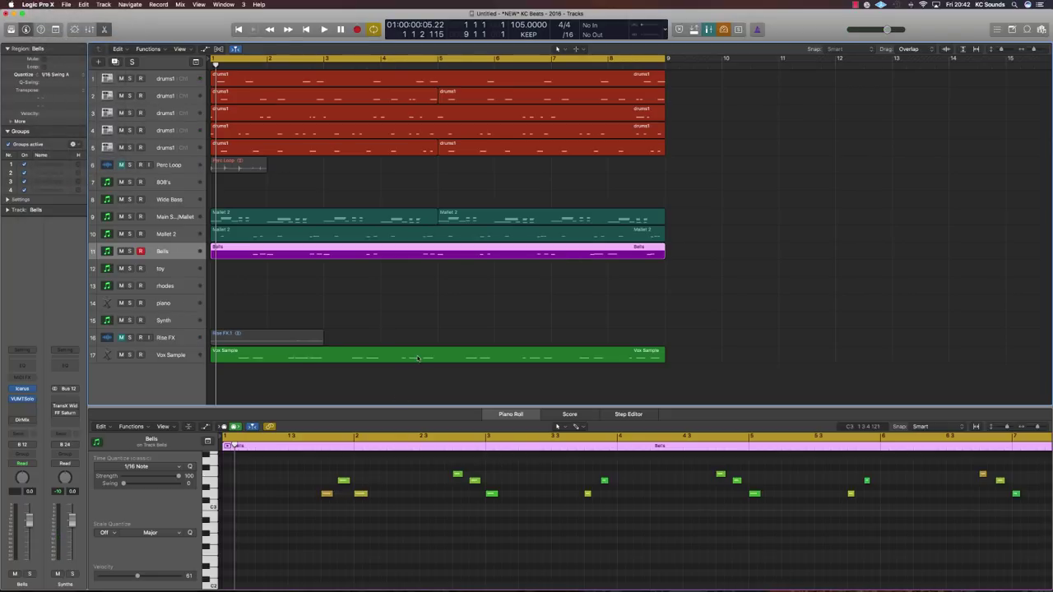
key("space")
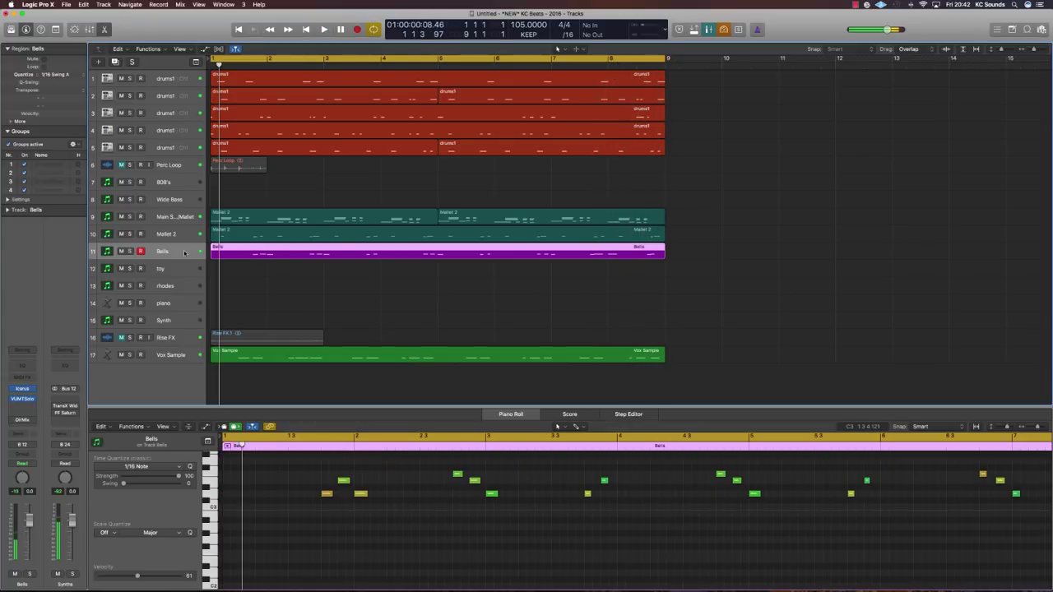
- Audition the 808's and Wide Bass instruments, and adjust the Wide Bass level in its VUMTSolo plug-in
left_click(165, 182)
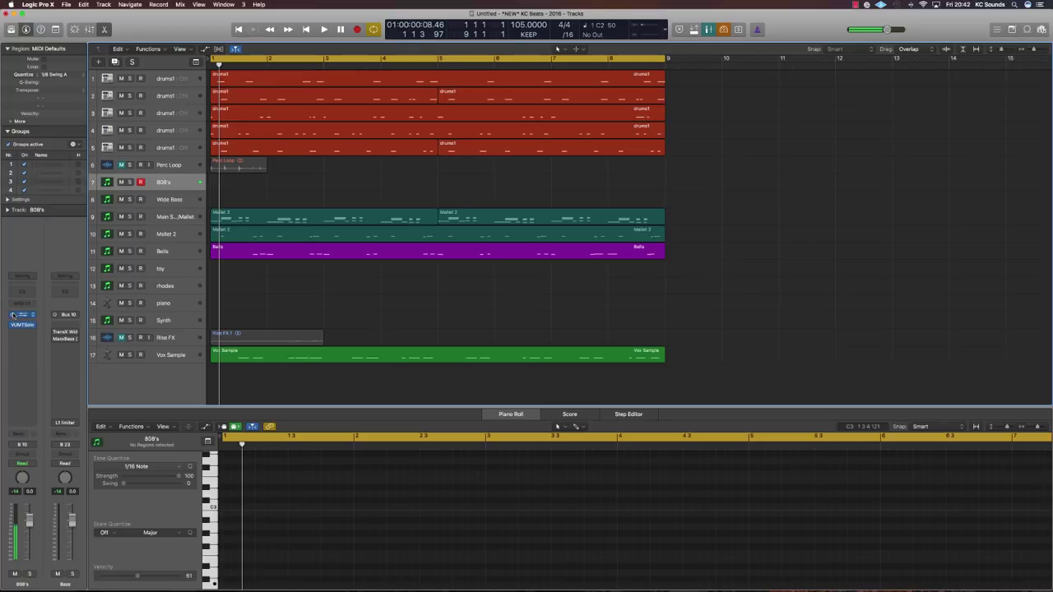
left_click(173, 200)
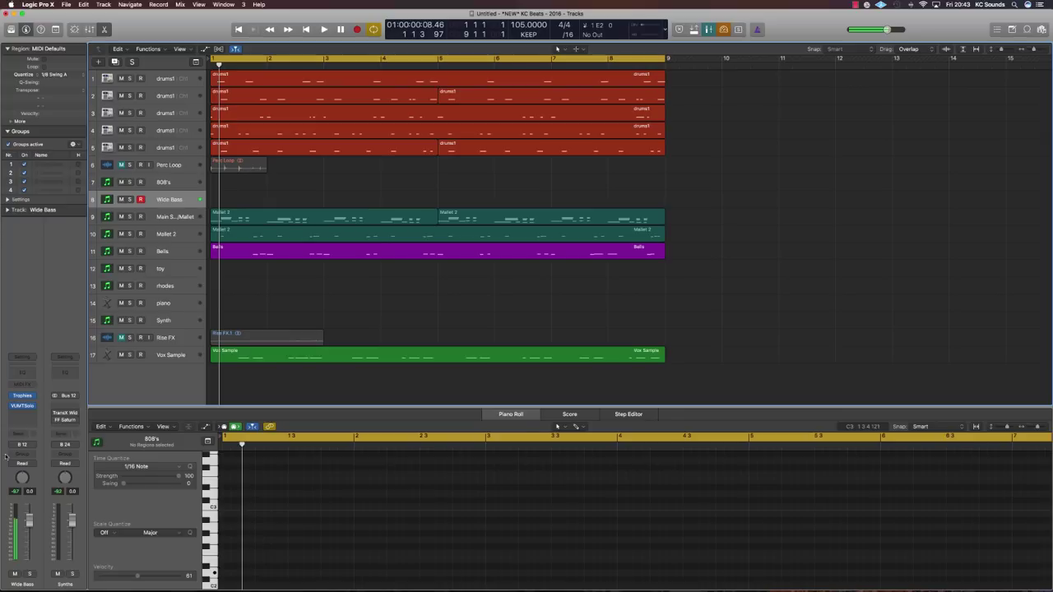
left_click(22, 407)
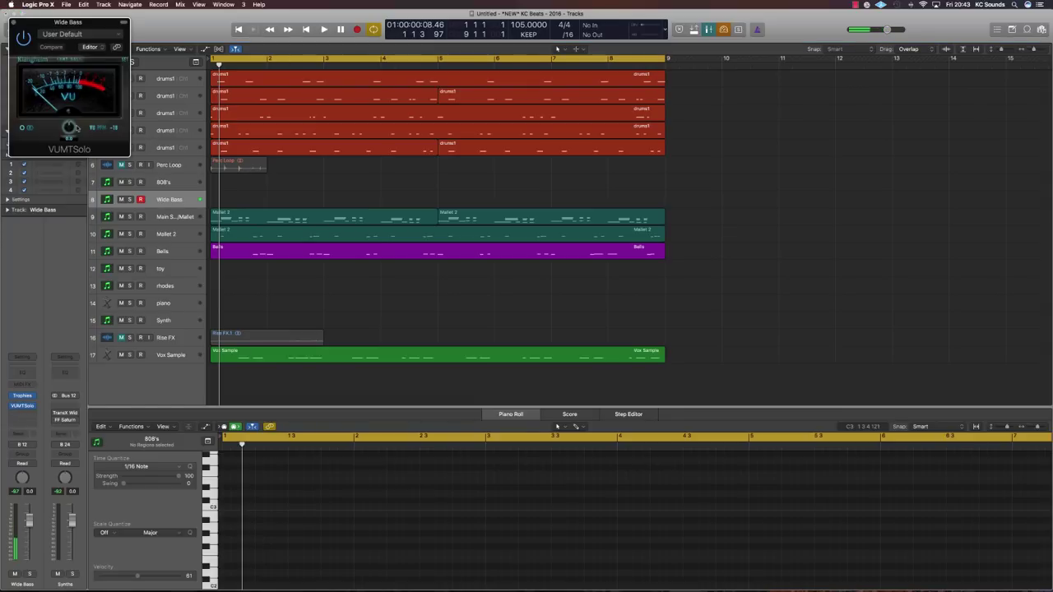
left_click(16, 23)
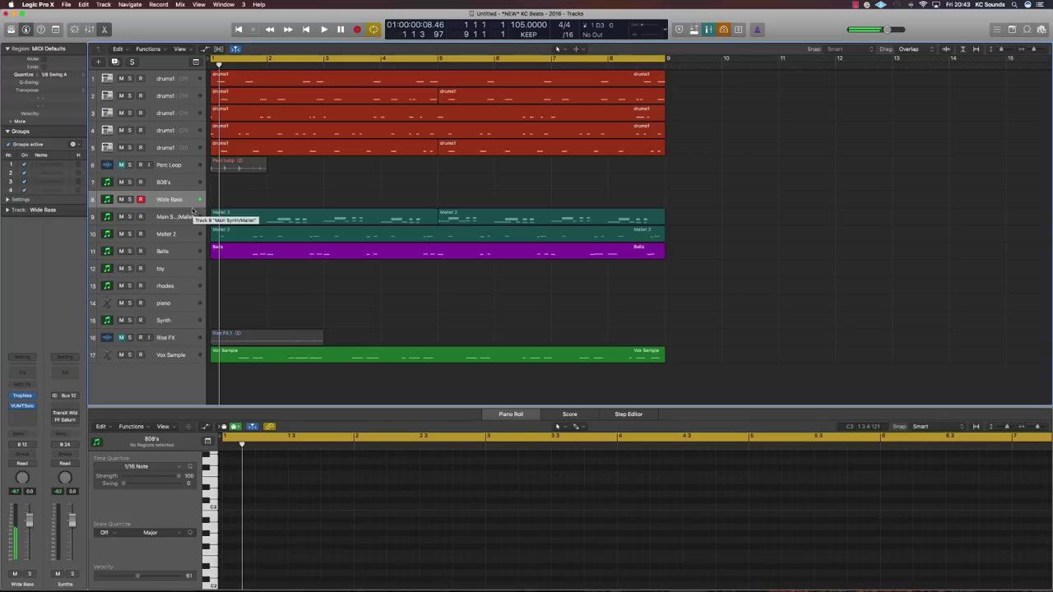
- Perform a bass part over the eight-bar loop, capture it as a region on the Wide Bass track and play it back
key("space")
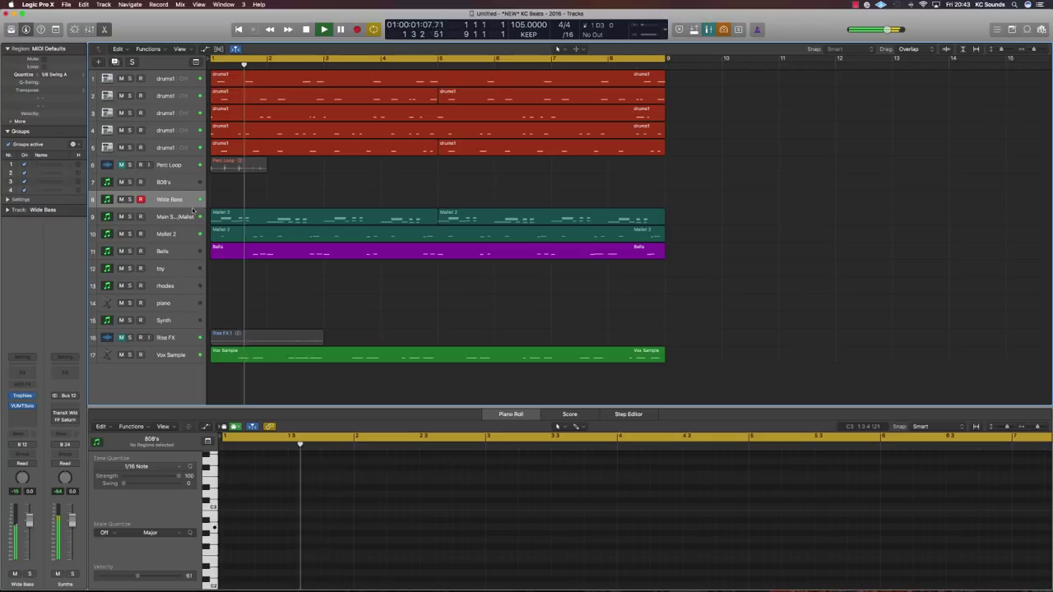
key("space")
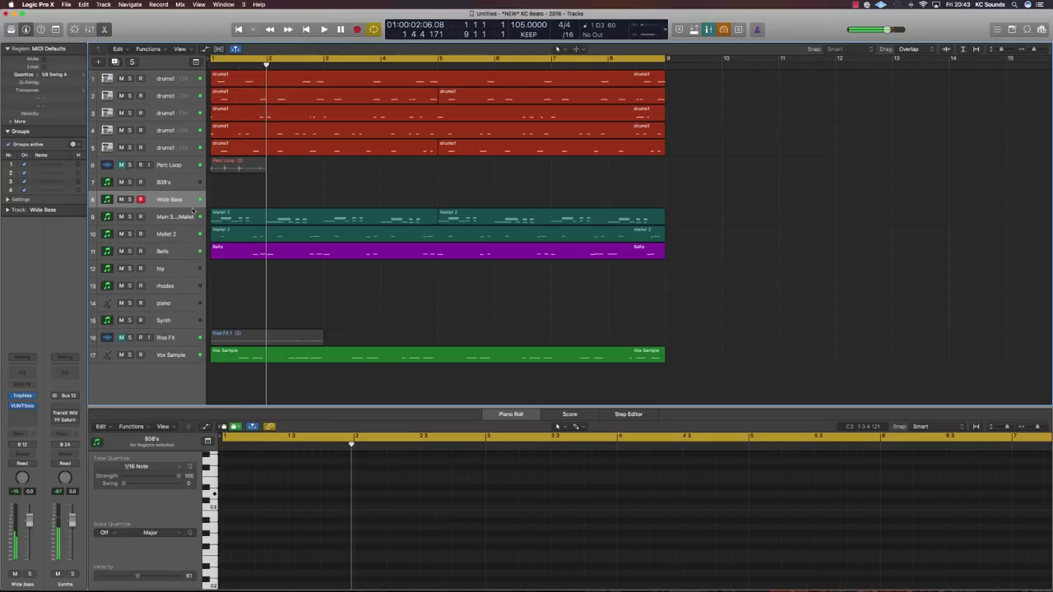
key("space")
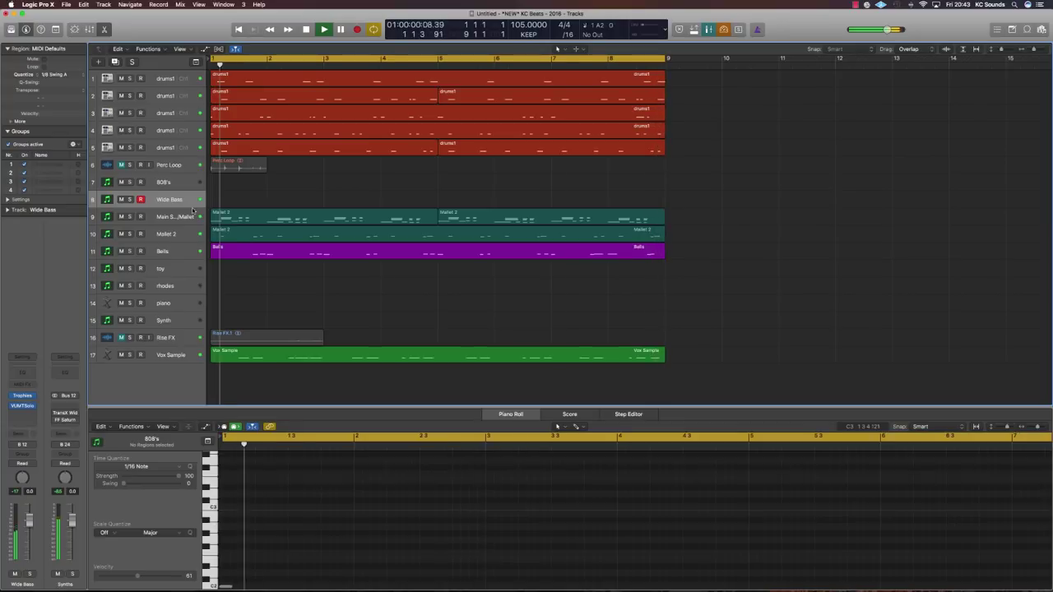
key("space")
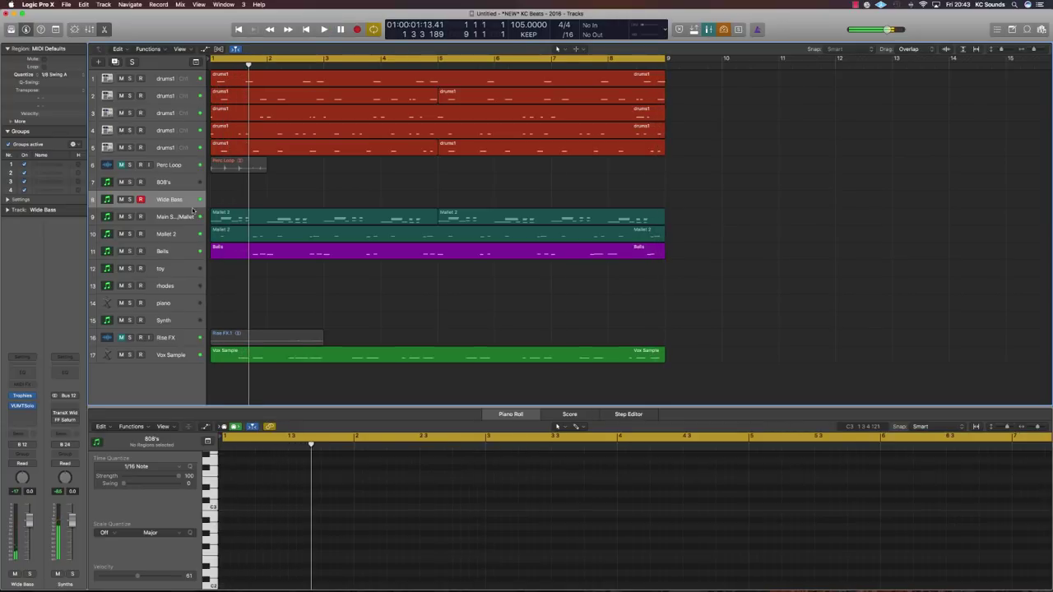
key("super+z")
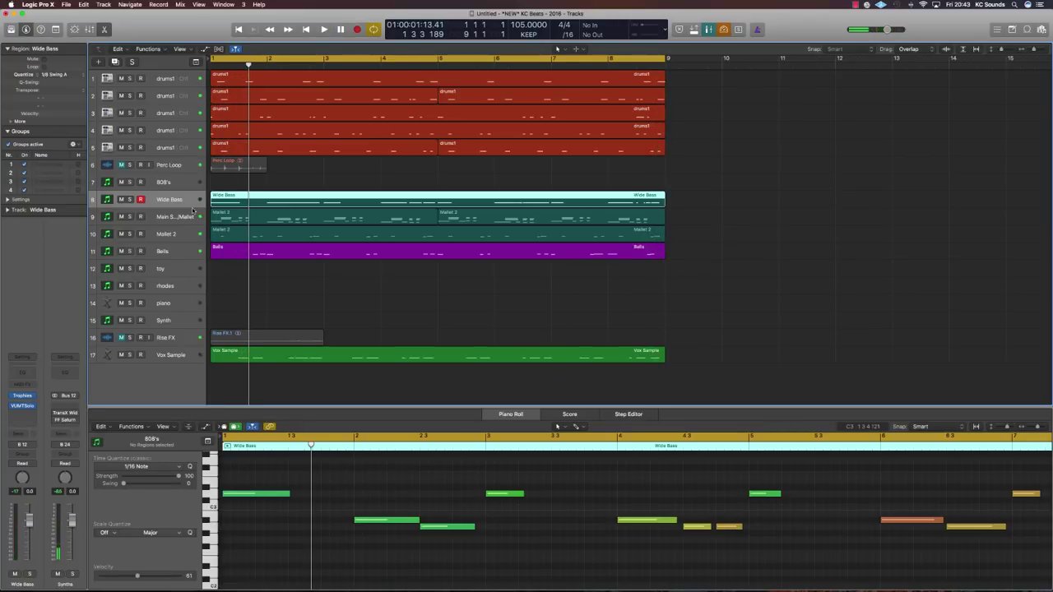
key("space")
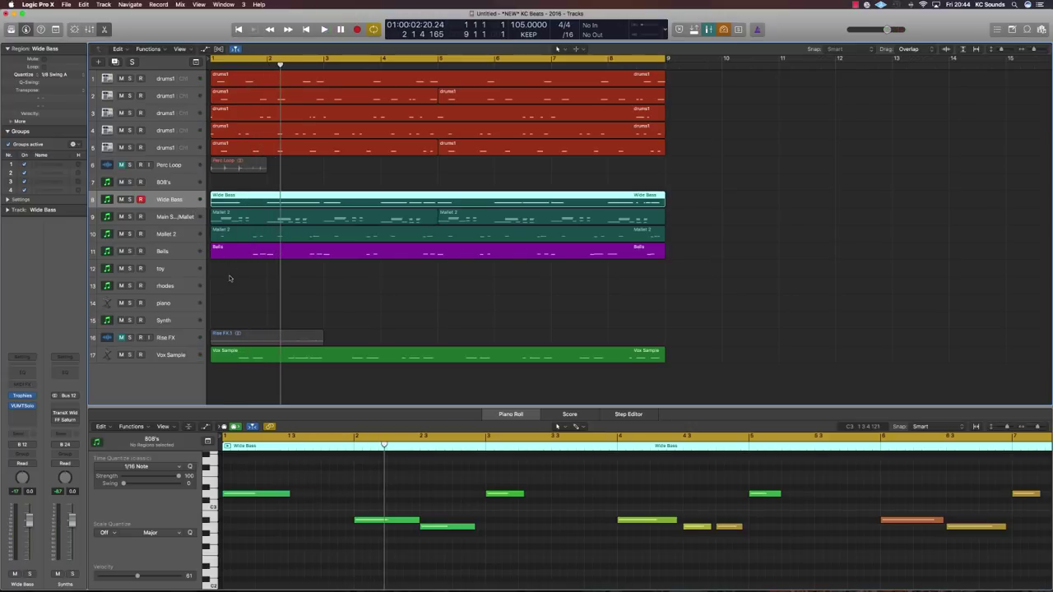
- Unmute the Perc Loop track, set its region's gain to -7.5 dB and listen to it with the beat
left_click(121, 166)
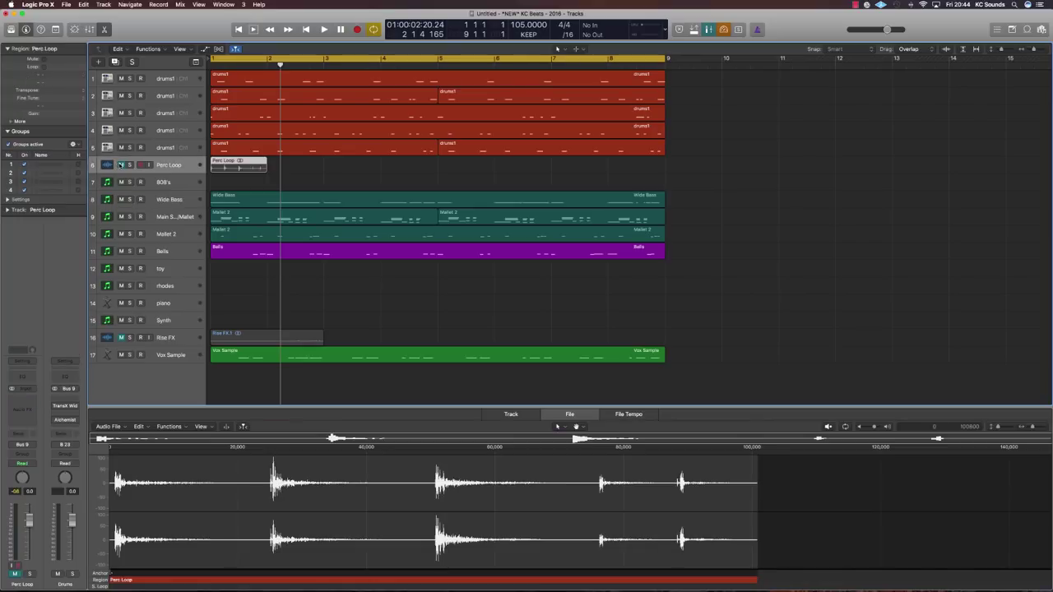
key("space")
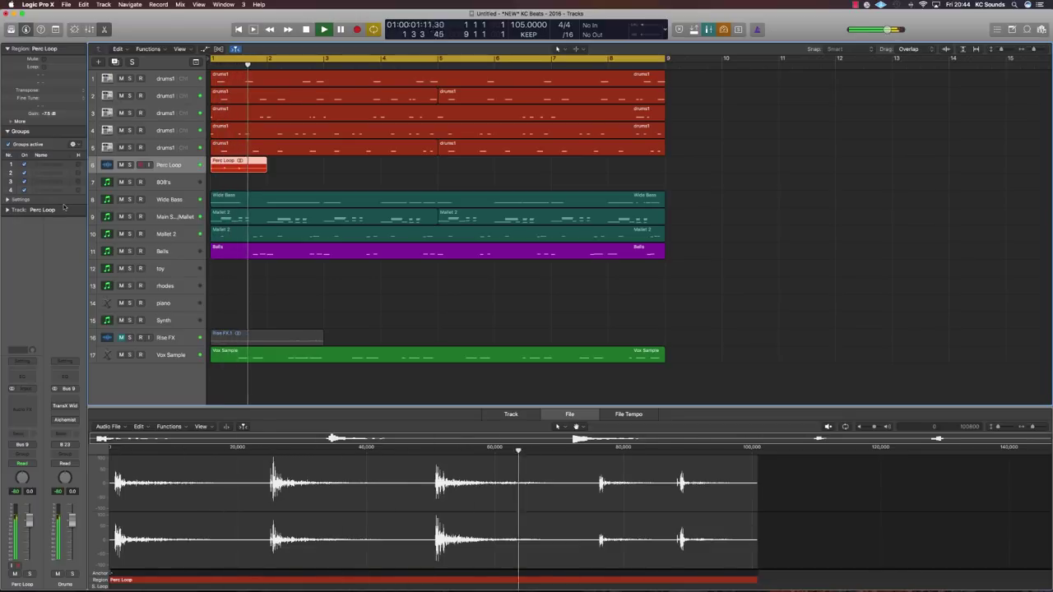
key("space")
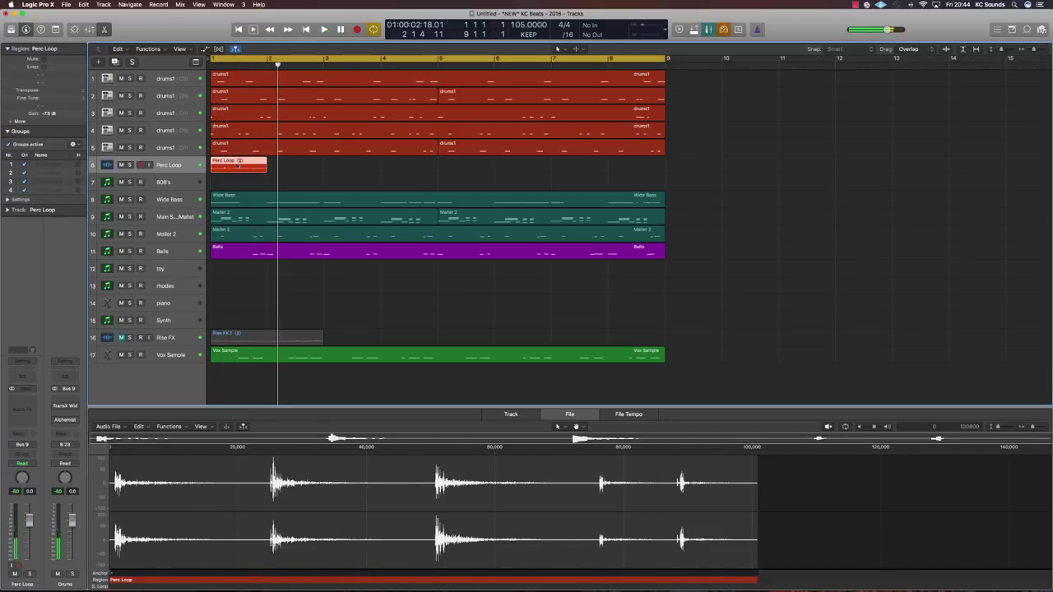
key("space")
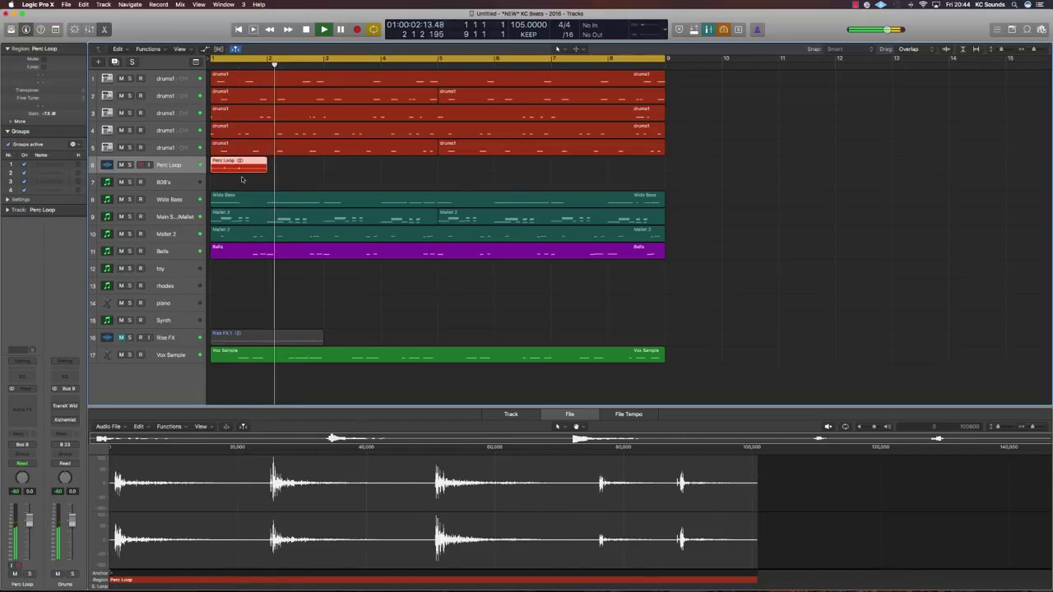
- Copy the Perc Loop region to bar 3, and copy both regions to bars 5 and 7
left_click_drag(238, 168, 352, 170)
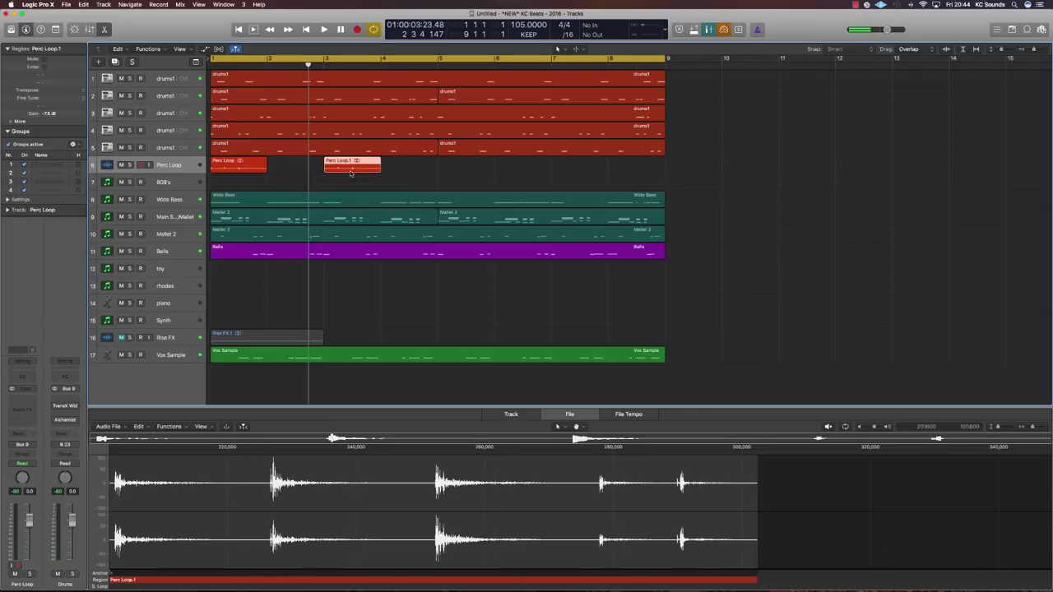
key("space")
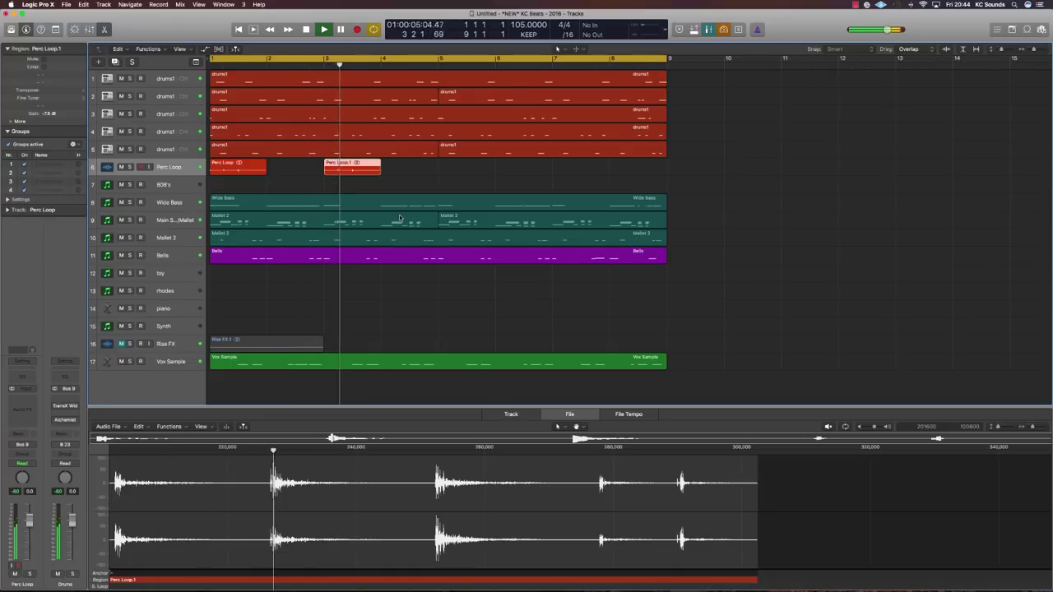
key("space")
left_click_drag(248, 175, 468, 168)
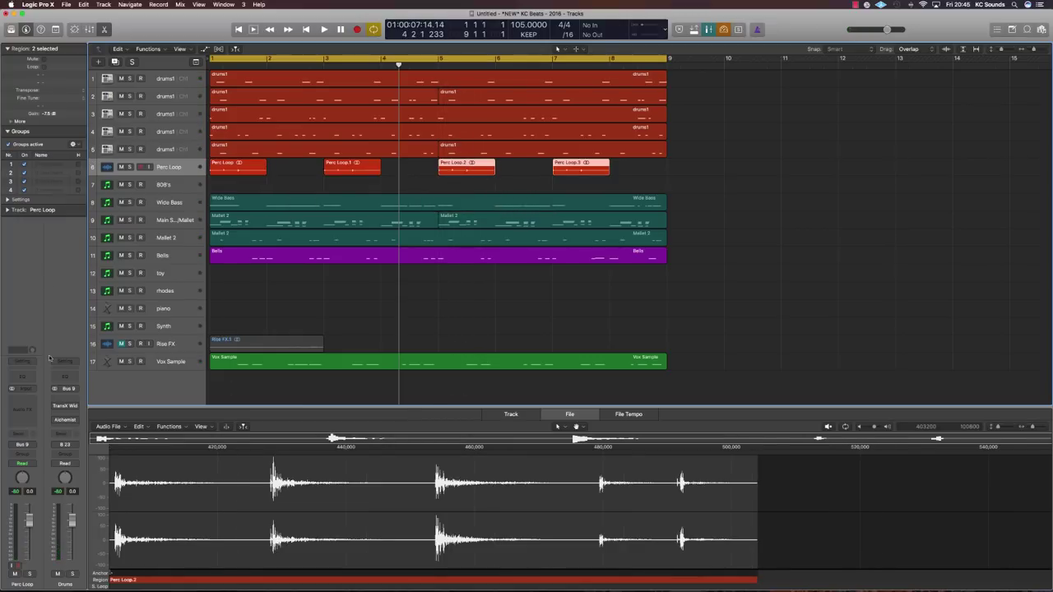
- Add a Channel EQ to Perc Loop with a -9 dB high shelf at 1720 Hz, an 8100 Hz high cut and a -4 dB dip at 1020 Hz
left_click(8, 372)
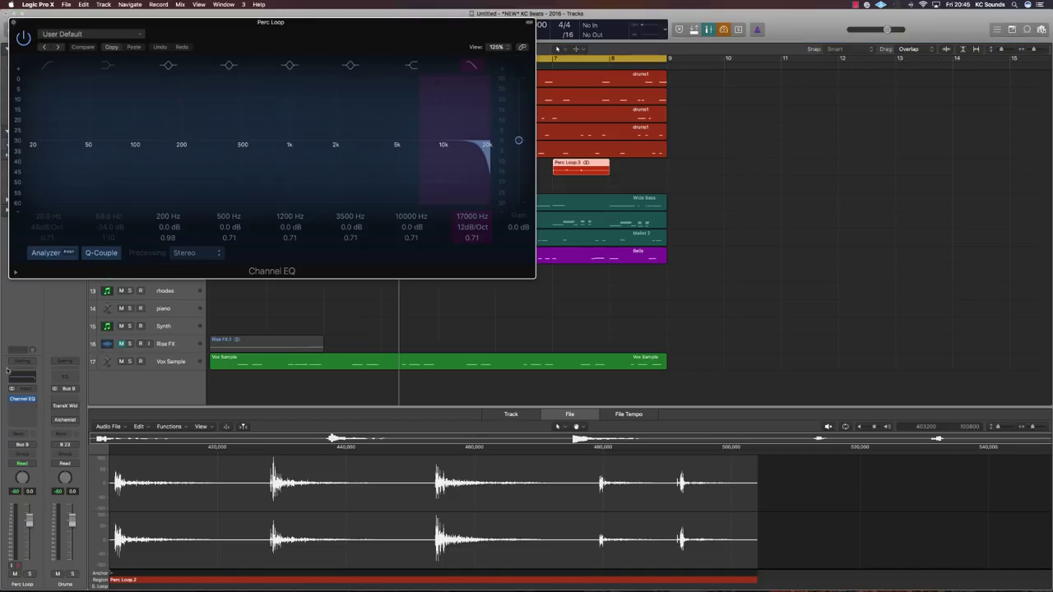
left_click_drag(443, 142, 318, 169)
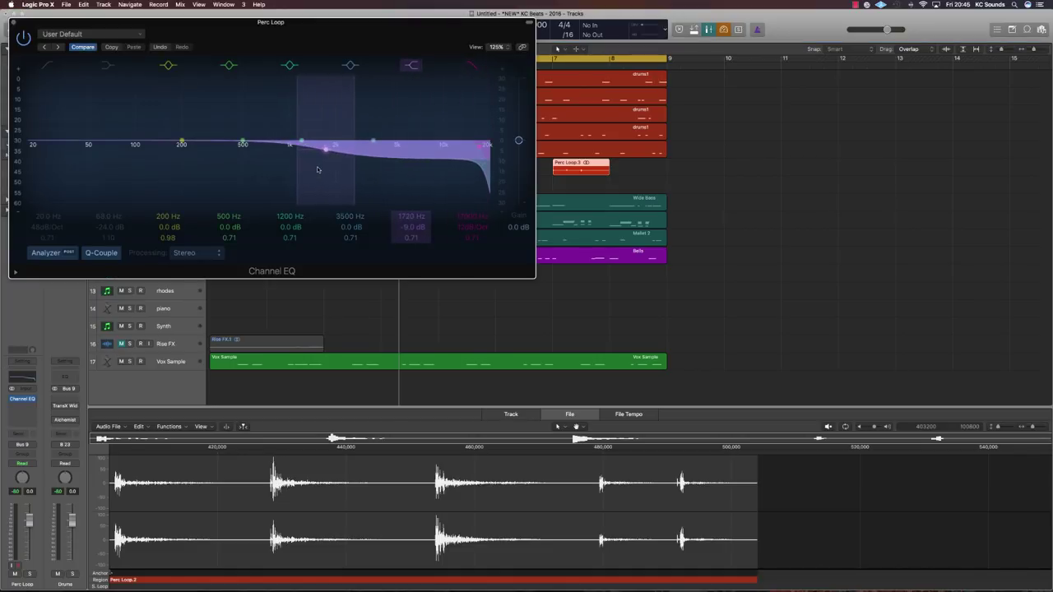
left_click_drag(473, 168, 429, 173)
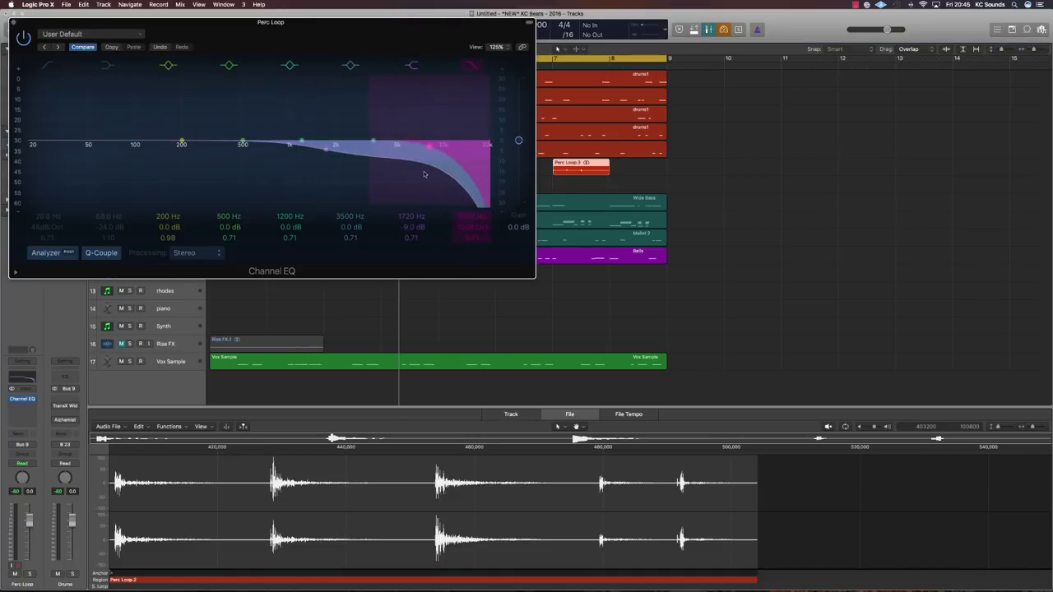
left_click_drag(362, 39, 671, 215)
key("space")
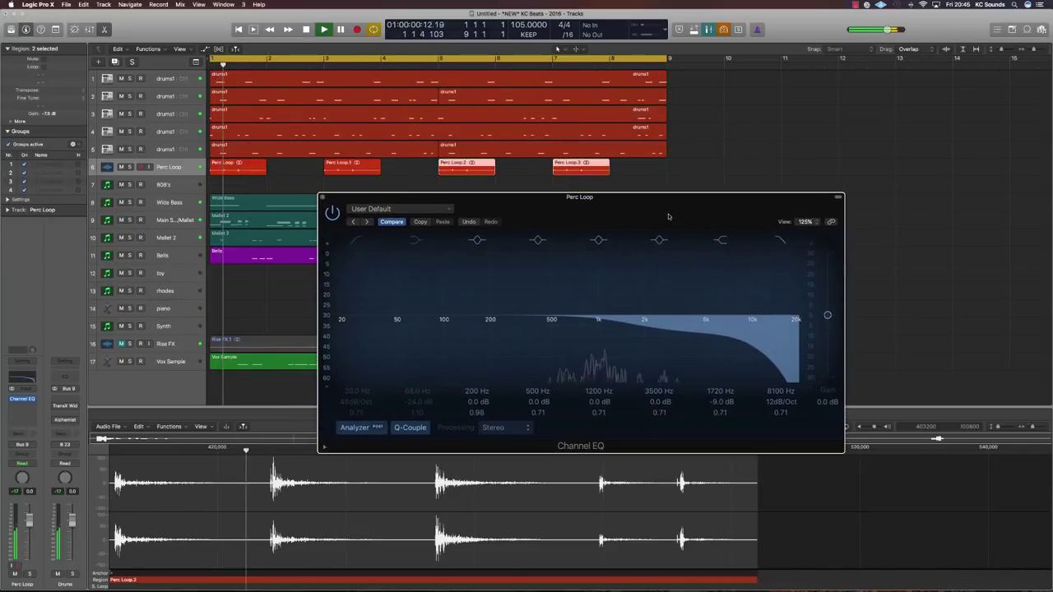
left_click_drag(611, 315, 599, 322)
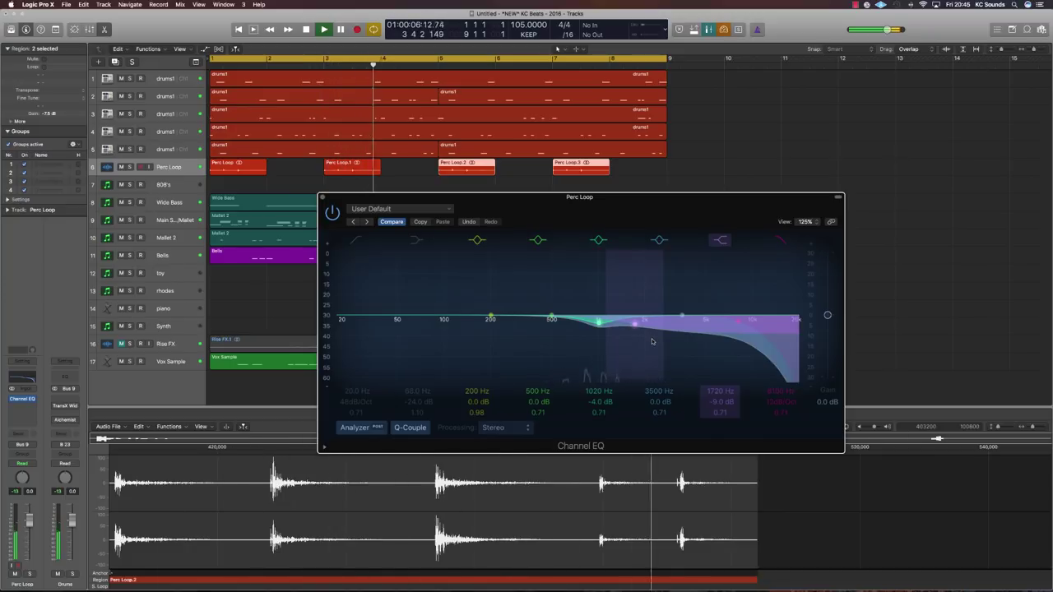
left_click(322, 198)
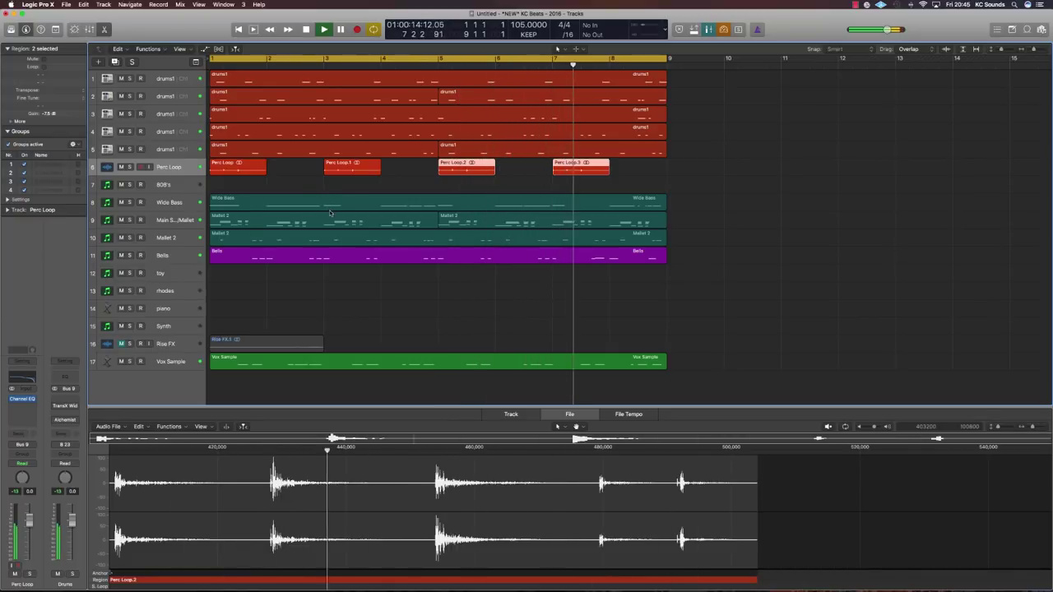
key("space")
- Select the 808's track and rehearse 808 notes over the playing loop, starting over from bar 1 between attempts
left_click(177, 186)
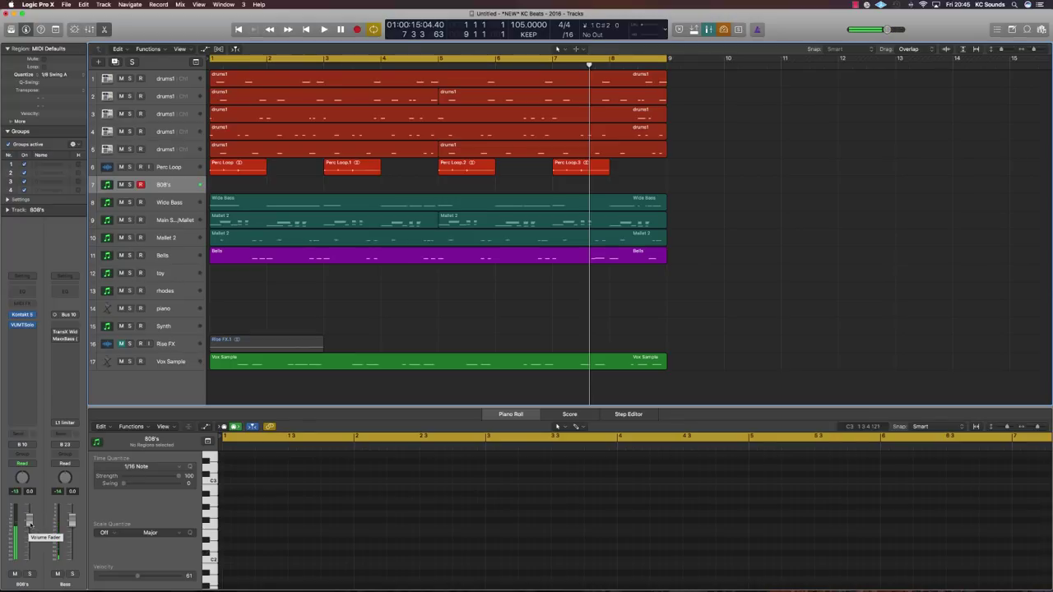
key("Return")
key("space")
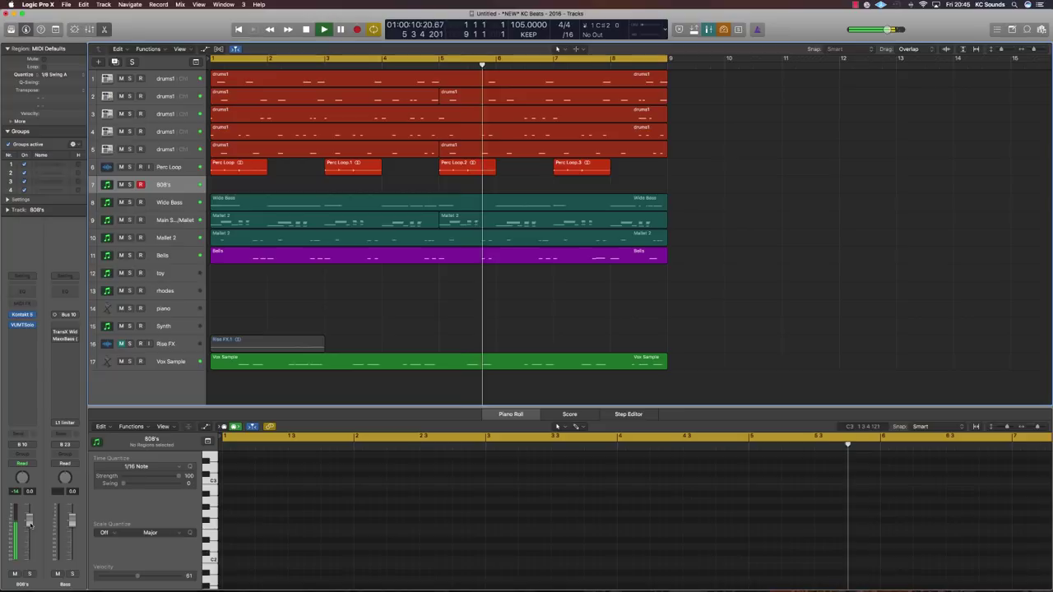
key("space")
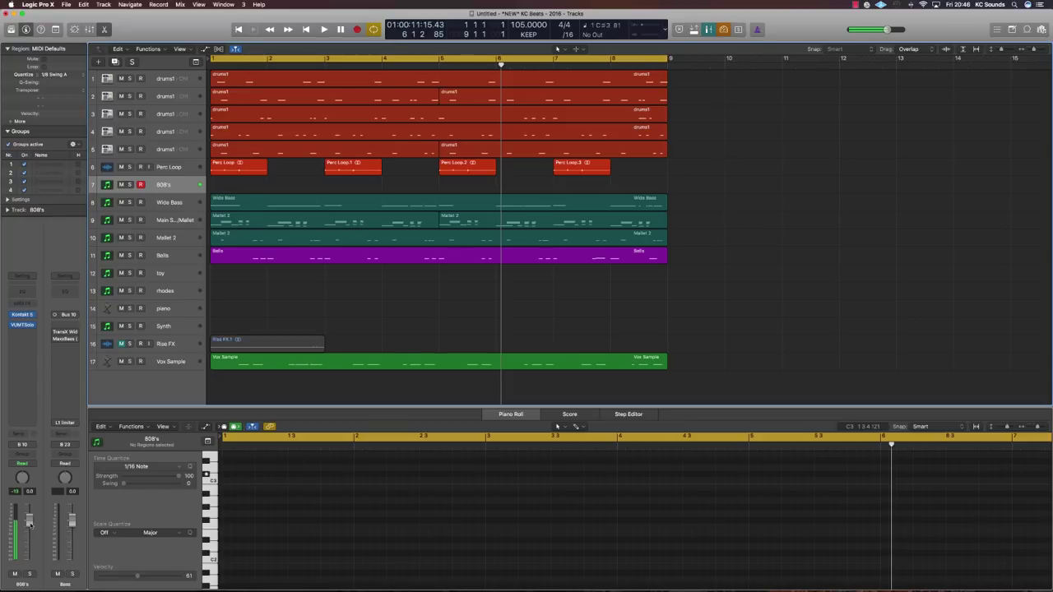
key("Return")
key("space")
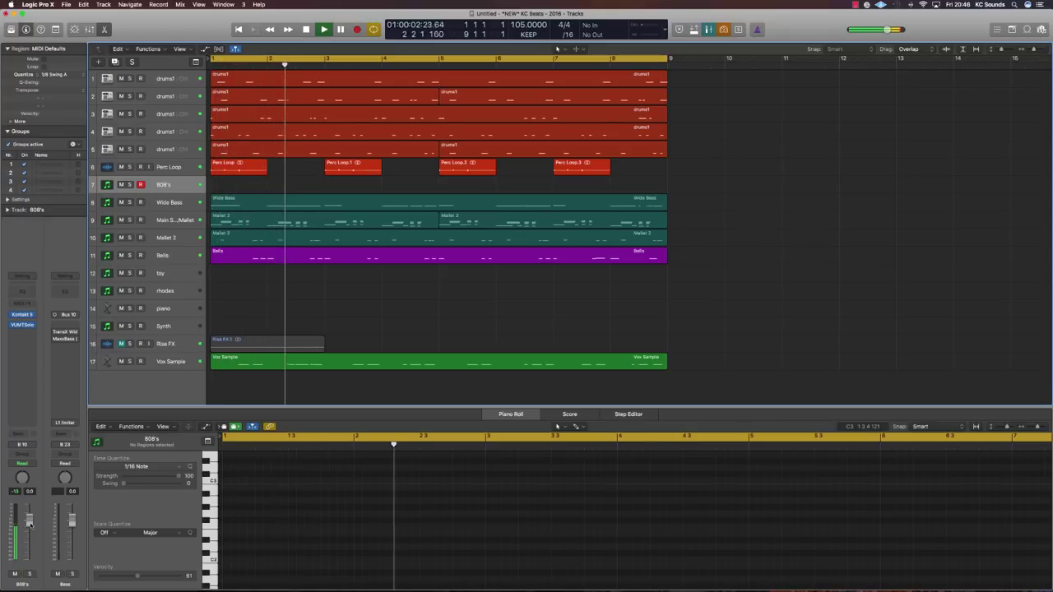
key("Return")
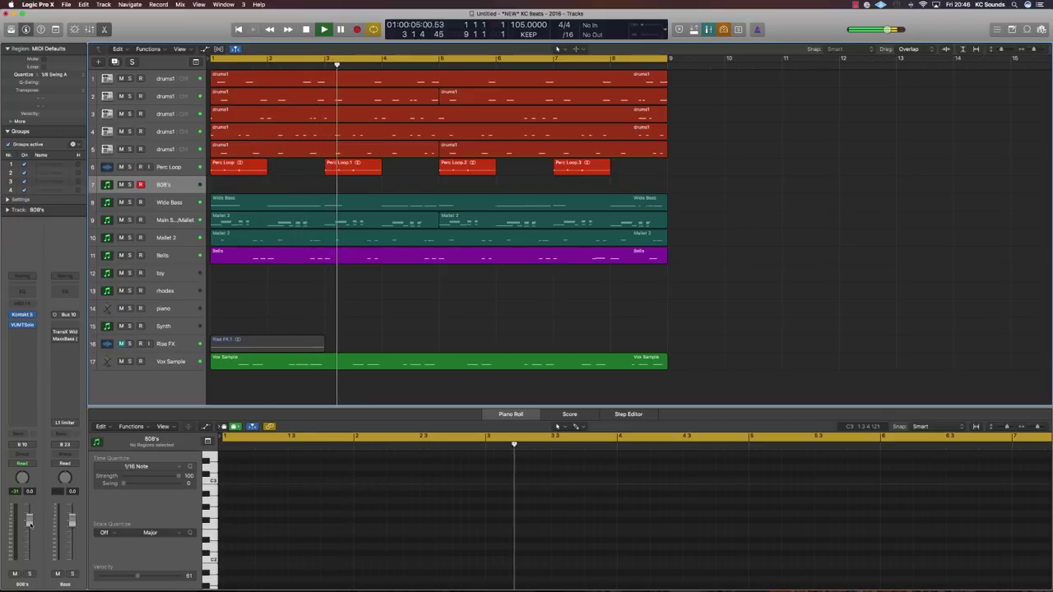
key("space")
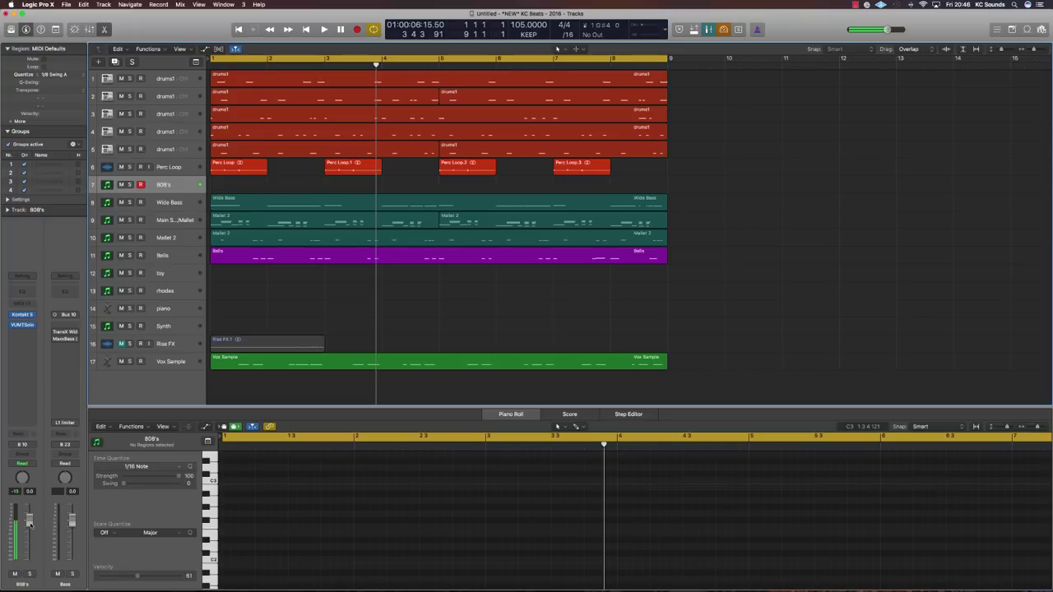
- Perform the 808 part over the eight-bar loop and capture it as a region on the 808's track
key("Return")
key("space")
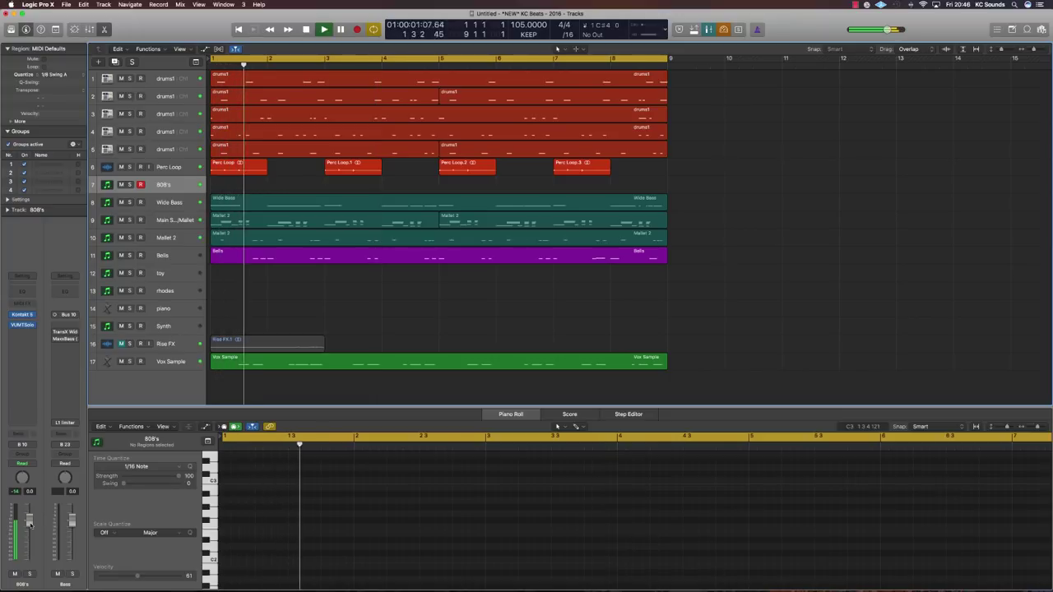
key("Return")
key("space")
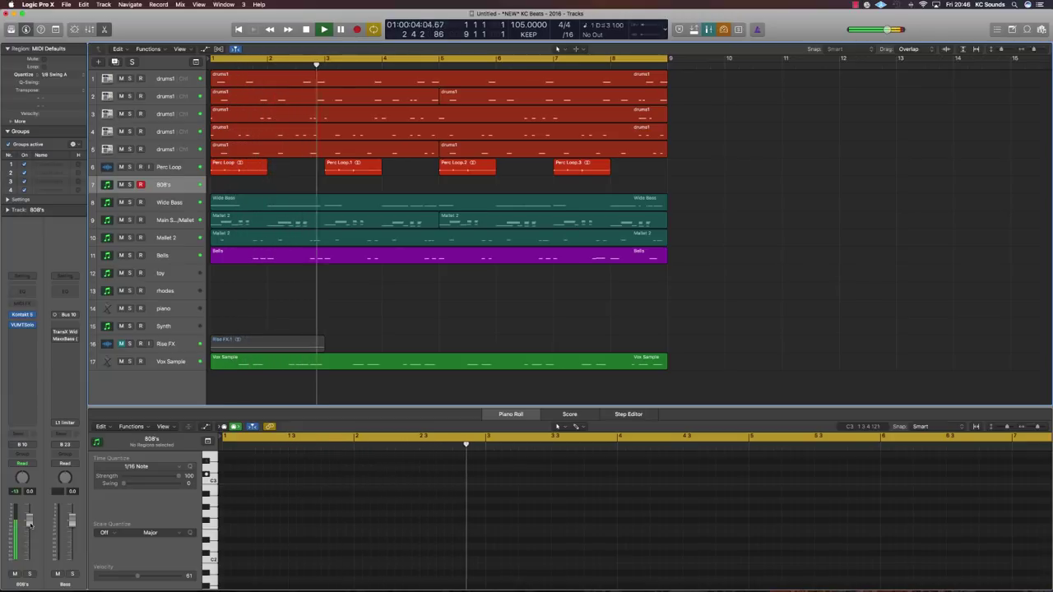
key("space")
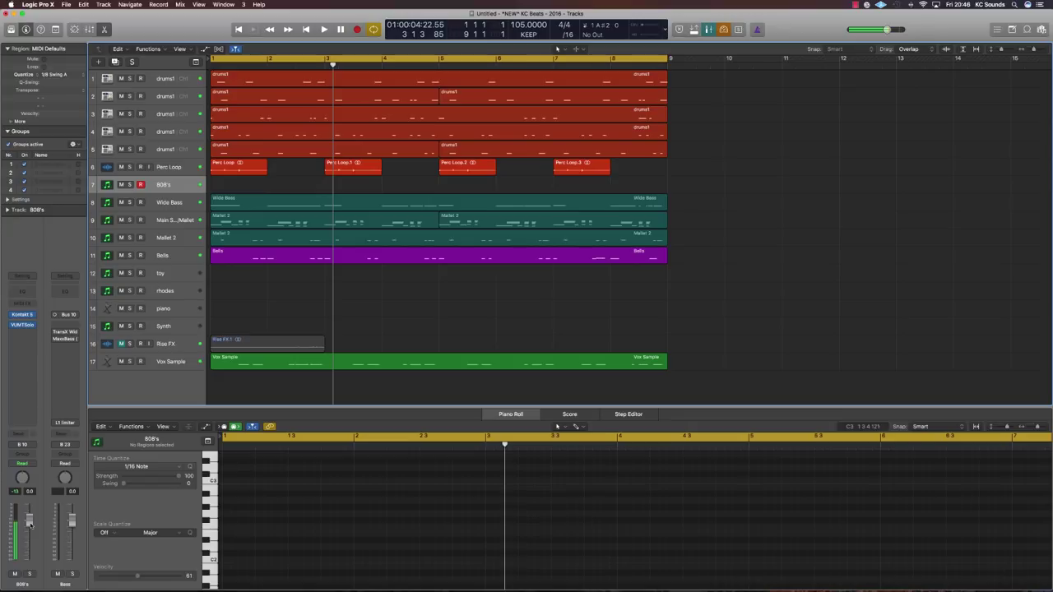
key("Return")
key("space")
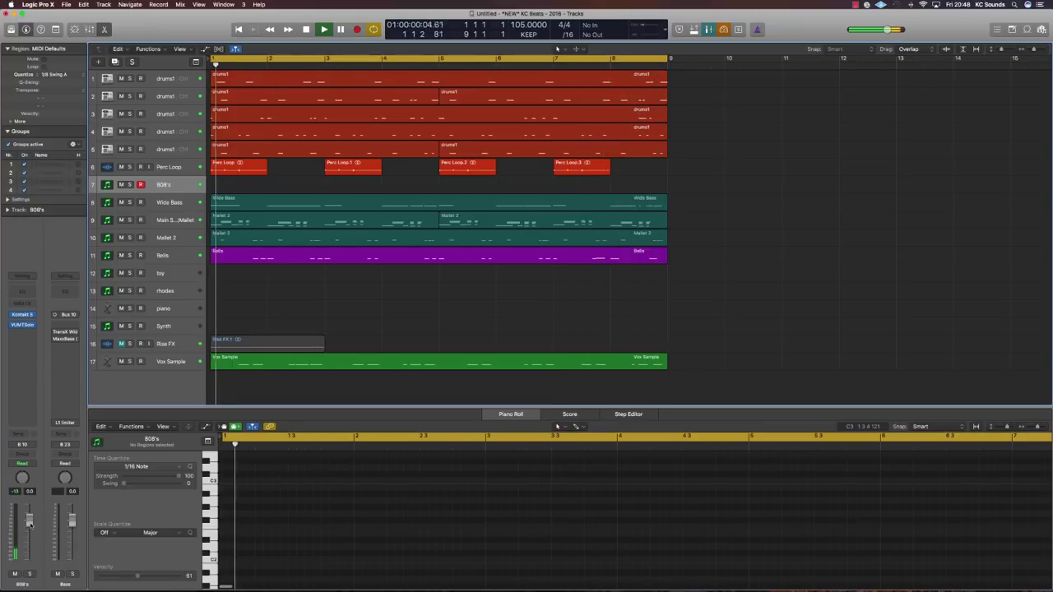
key("shift+r")
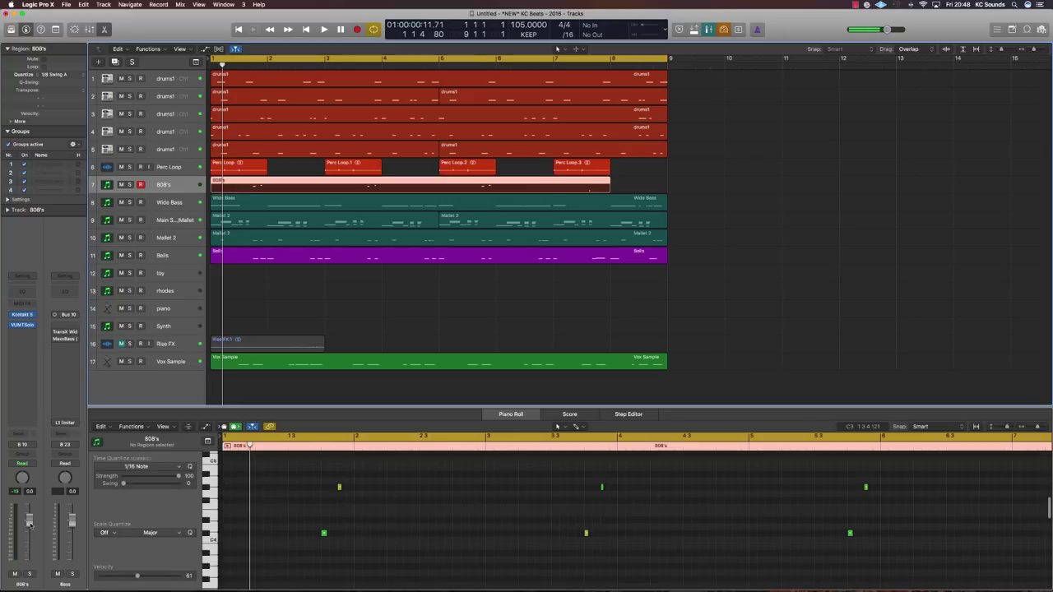
- Mute the captured 808's region and shorten the last three A2 notes in bar 8 of the Wide Bass region to sixteenths
left_click(621, 209)
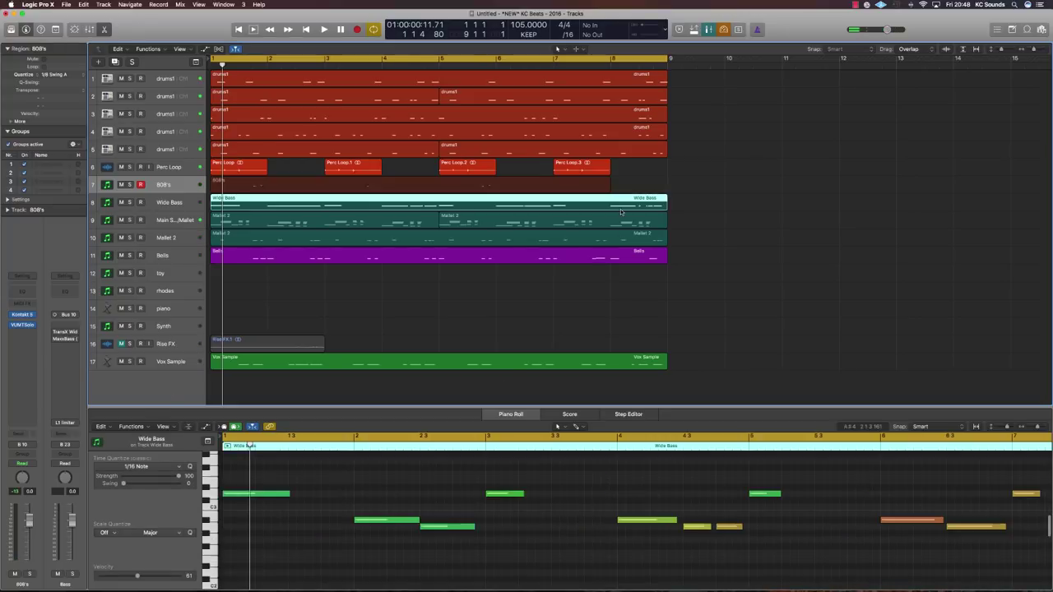
scroll(698, 534, "right", 10)
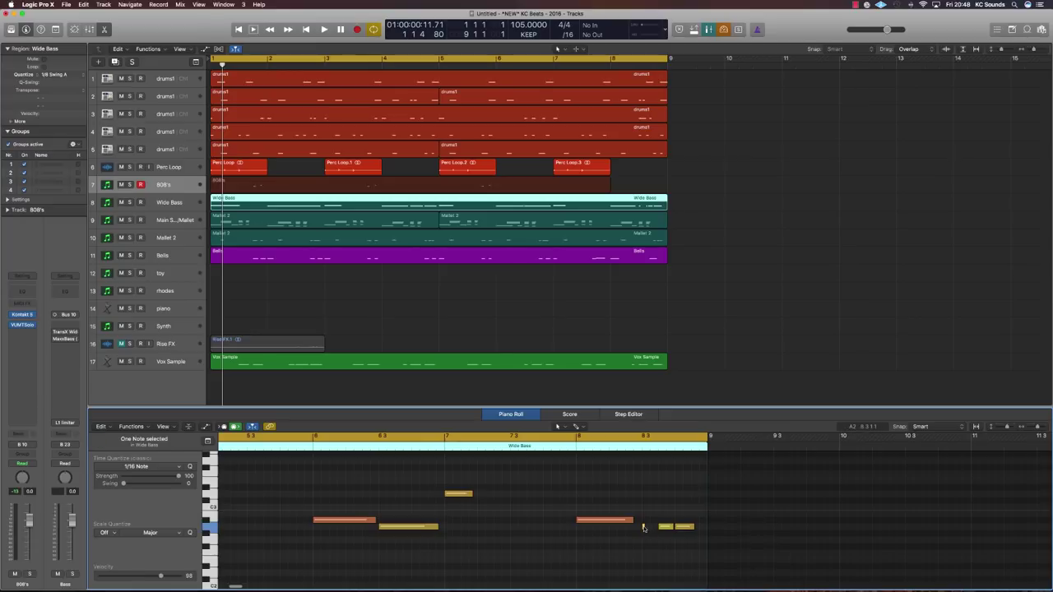
left_click(644, 526)
mouse_move(671, 525)
left_mouse_down()
mouse_move(691, 528)
mouse_move(683, 536)
left_mouse_up()
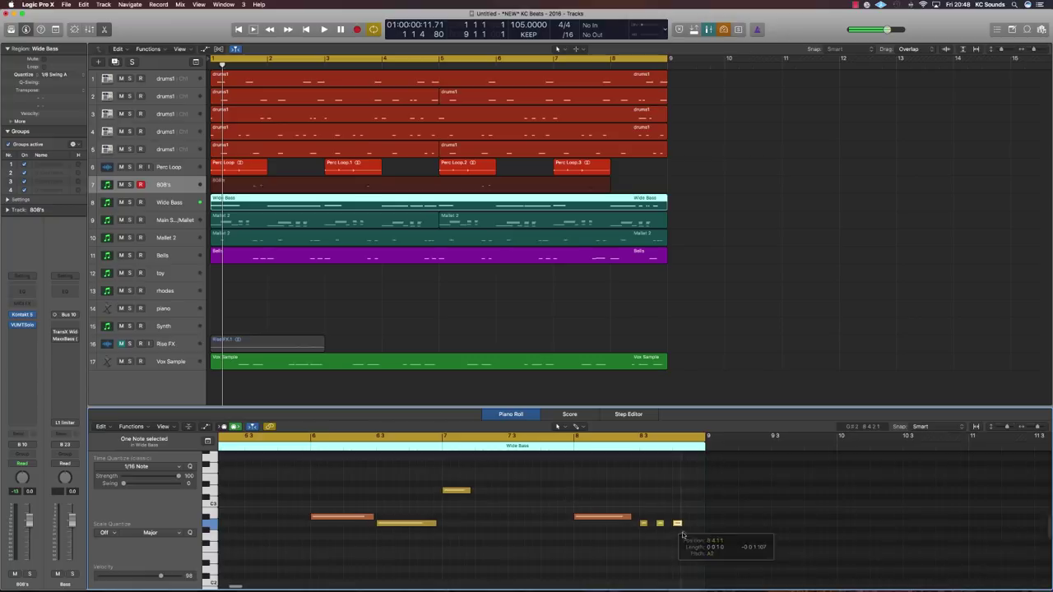
- Limit the cycle range to bar 8 and listen to the shortened bass notes
left_click(573, 448)
key("space")
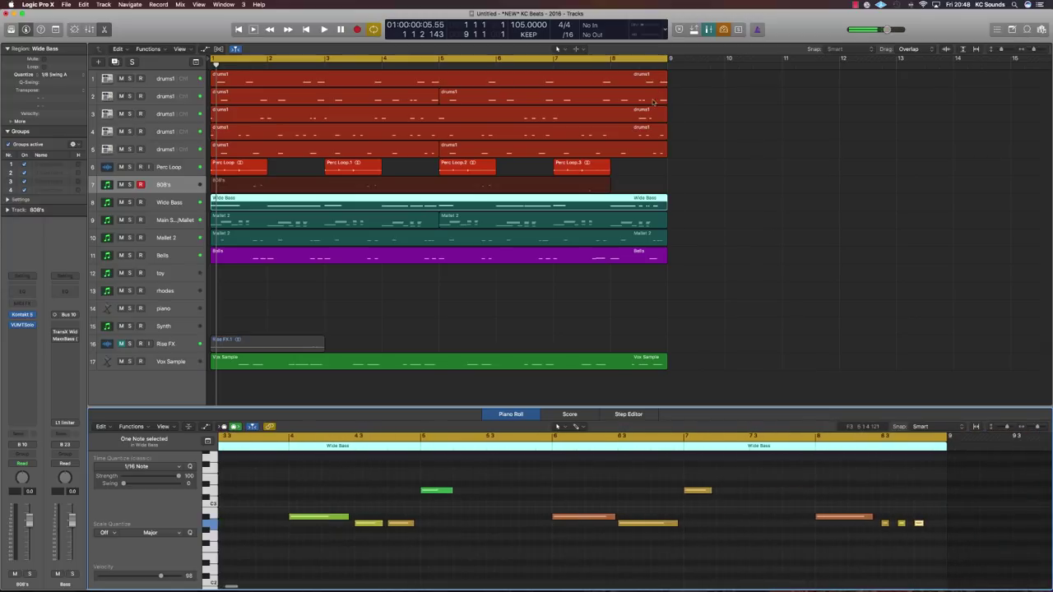
left_click(624, 58)
left_click_drag(615, 58, 668, 59)
key("space")
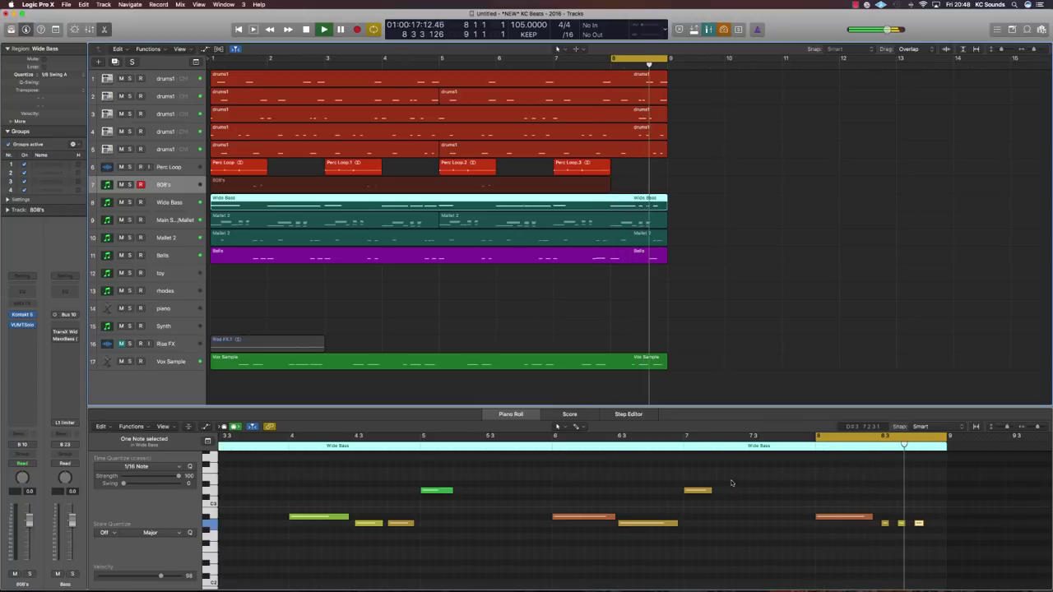
key("space")
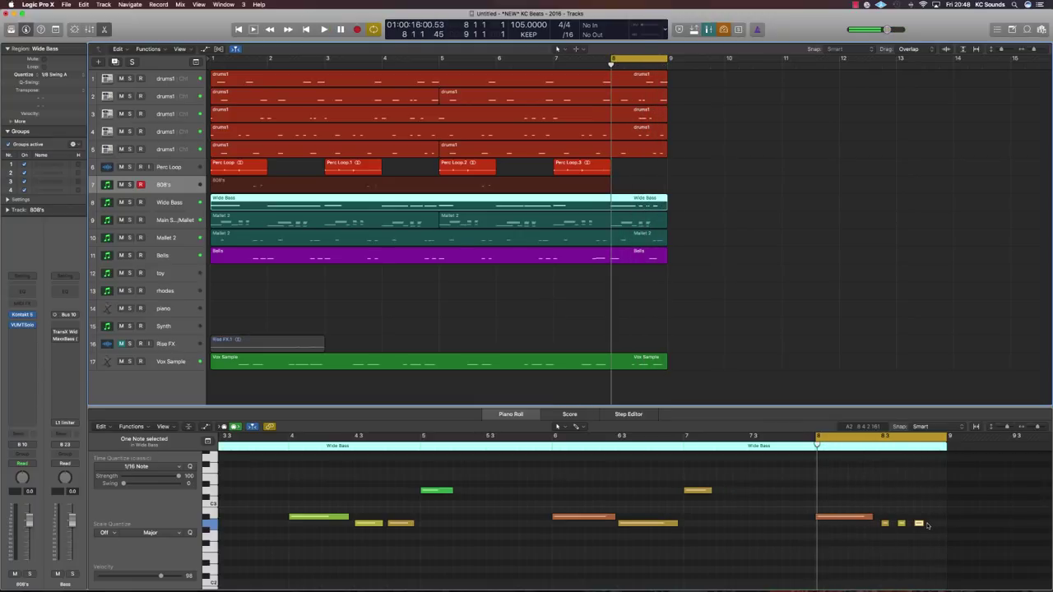
- Try raising the middle short bass note in bar 8 by an octave to A3 and play it back
scroll(903, 524, "up", 3)
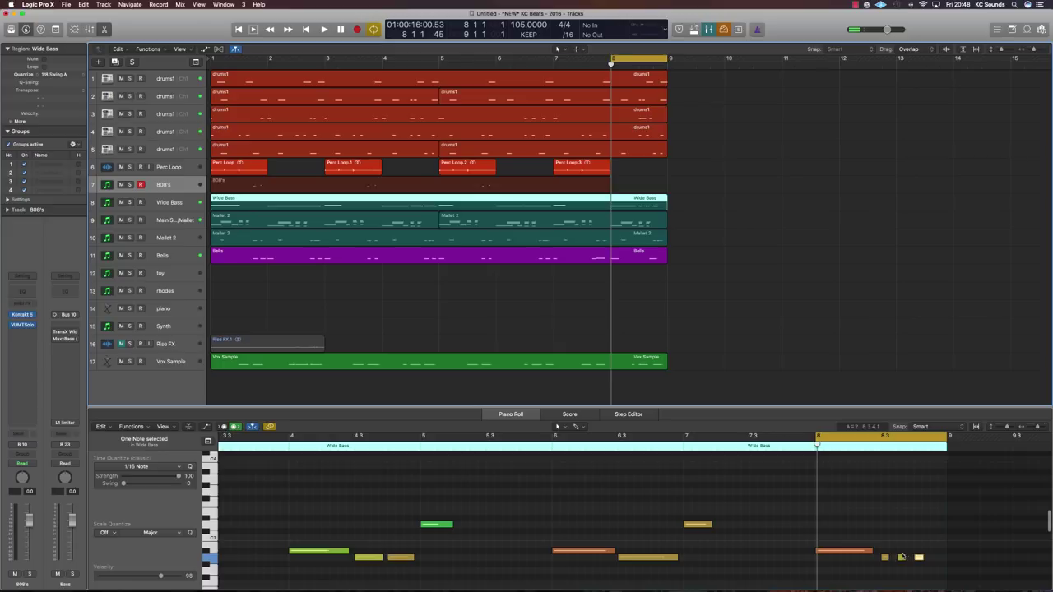
left_click_drag(902, 558, 903, 489)
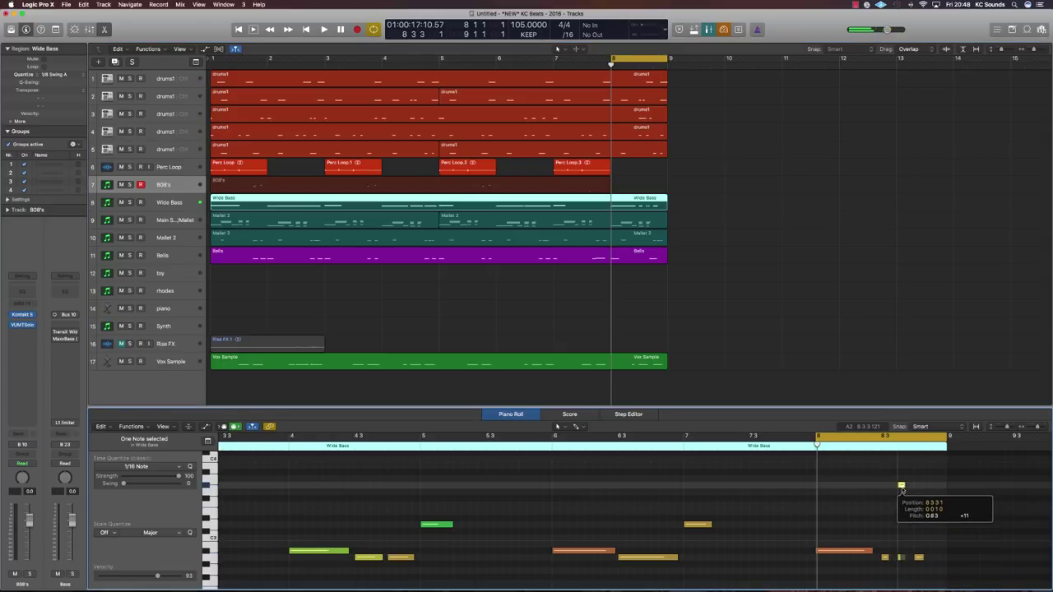
left_click_drag(903, 487, 903, 481)
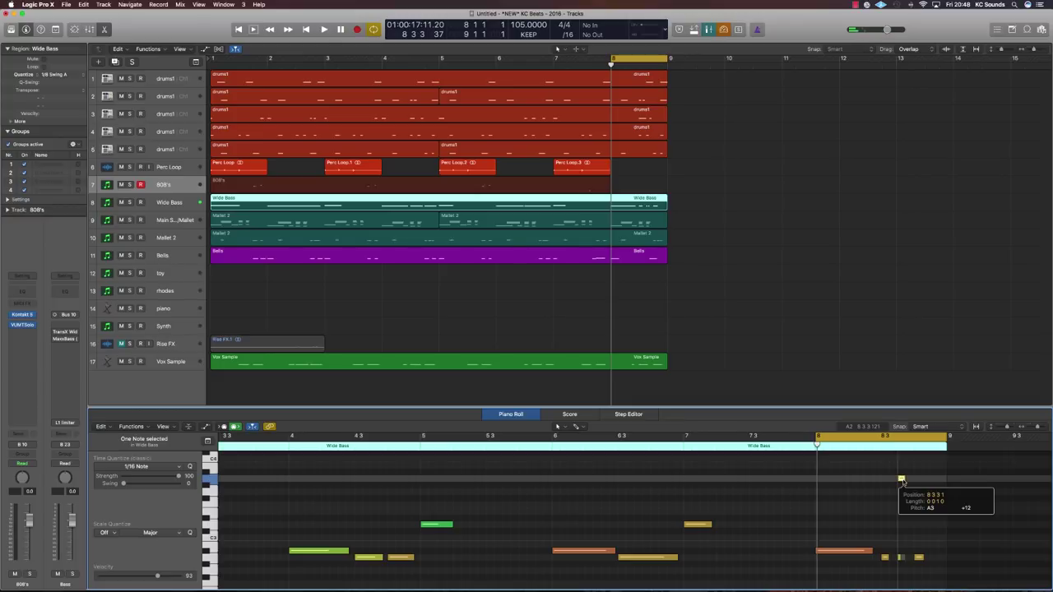
left_click_drag(902, 480, 901, 480)
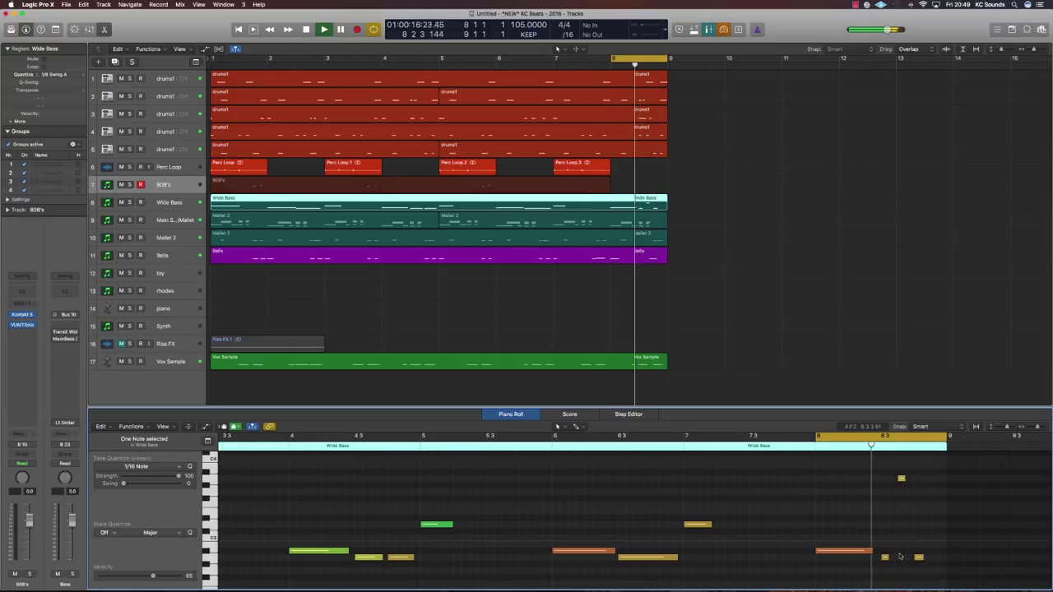
key("space")
- Move the last A2 bass note in bar 8 a sixteenth-note pair earlier, try two A3 notes around it and listen
left_click_drag(902, 481, 903, 502)
left_click_drag(919, 558, 902, 559)
left_click_drag(894, 479, 910, 483)
key("space")
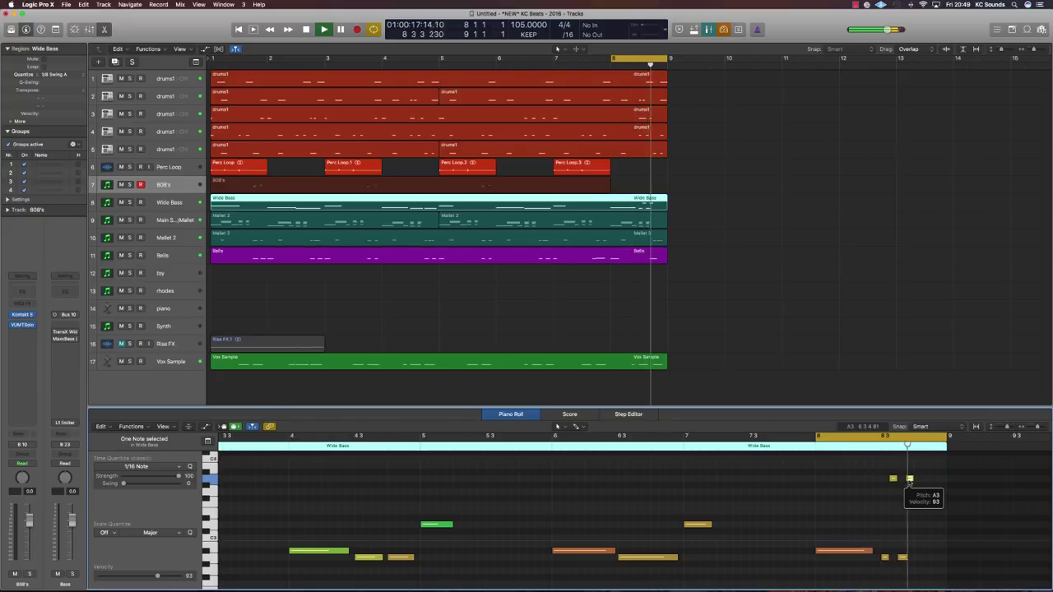
key("space")
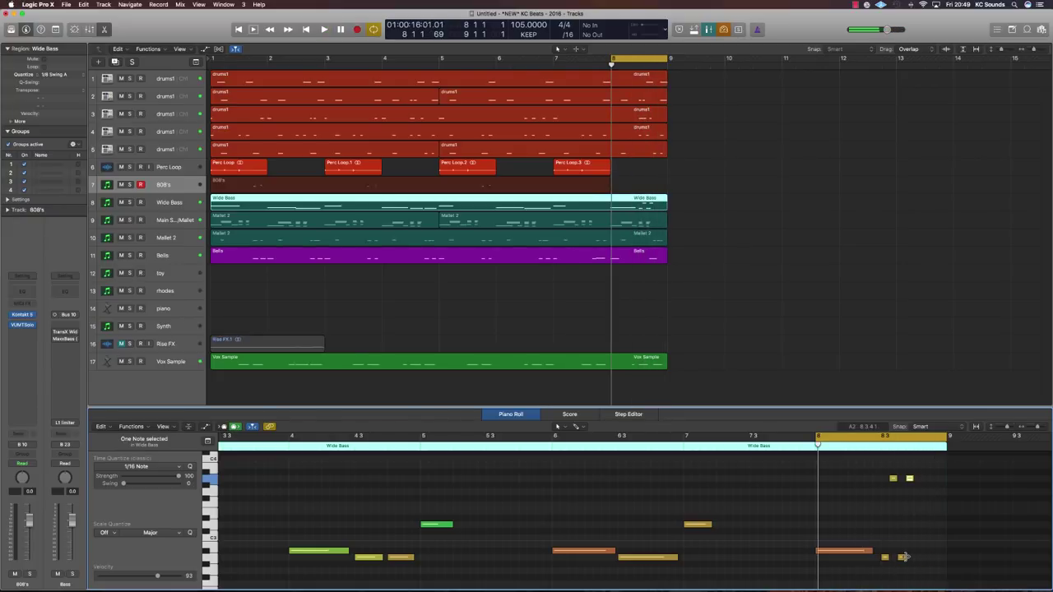
- Delete the two A3 notes in bar 8 and add a short A2 note near the end of the bar
left_click_drag(890, 477, 897, 478)
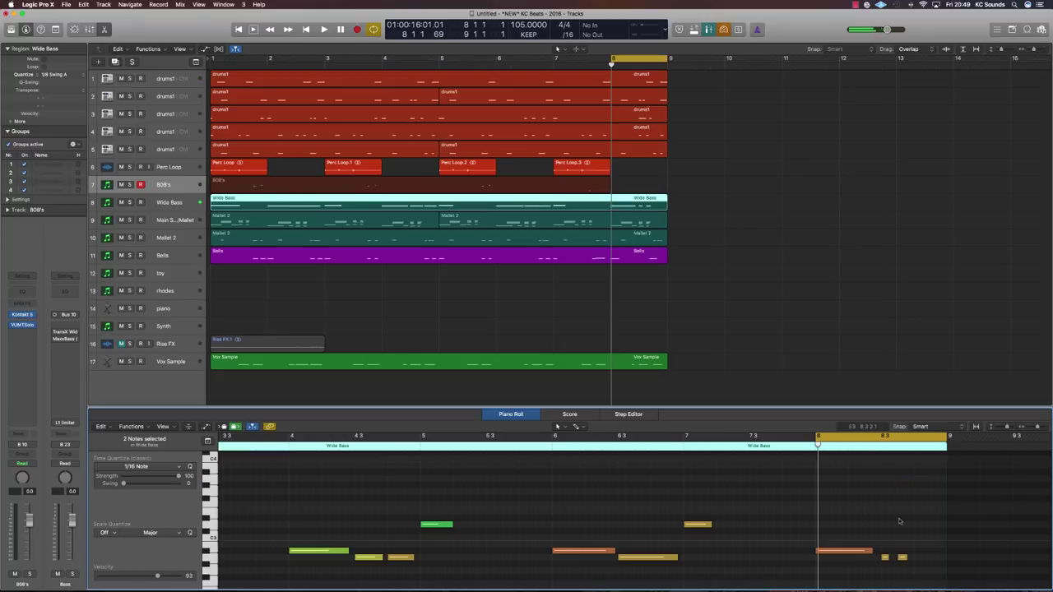
key("space")
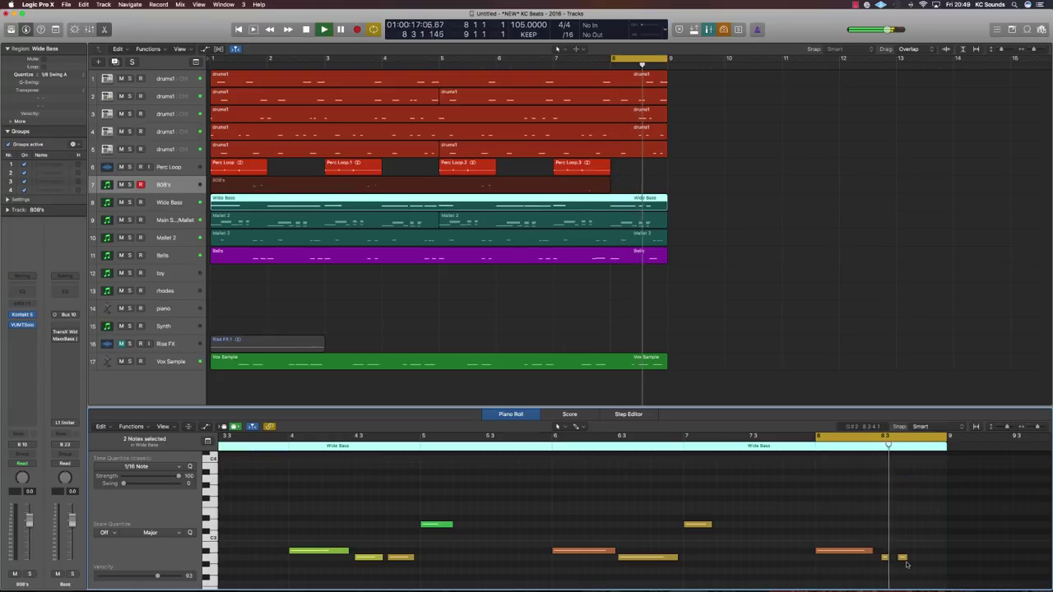
left_click(932, 559)
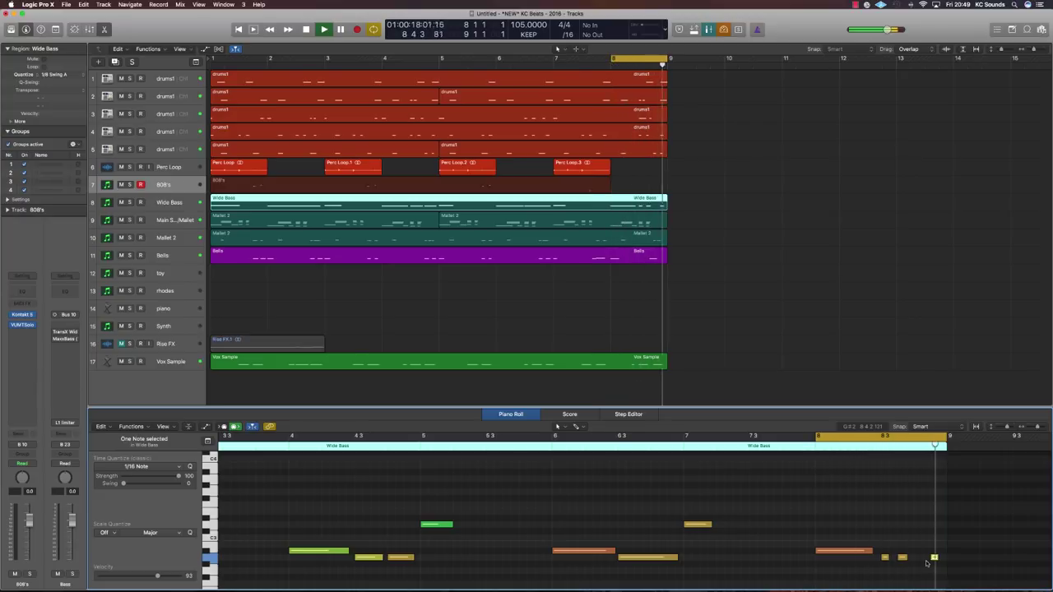
key("space")
scroll(291, 58, "down", 1)
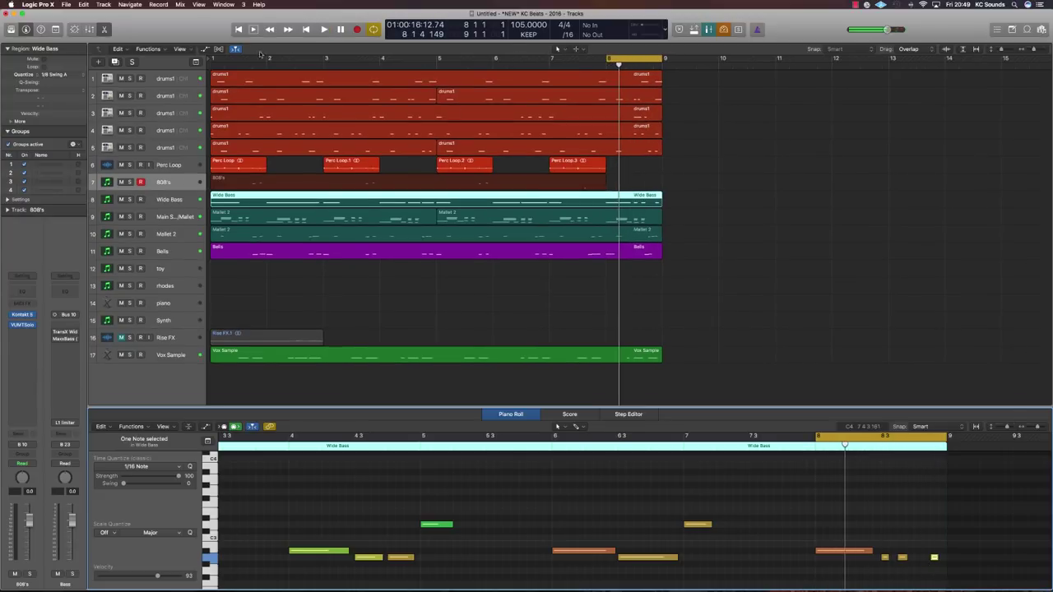
- Extend the cycle range back to all eight bars and play the beat with the edited bass
left_click_drag(215, 63, 658, 100)
key("space")
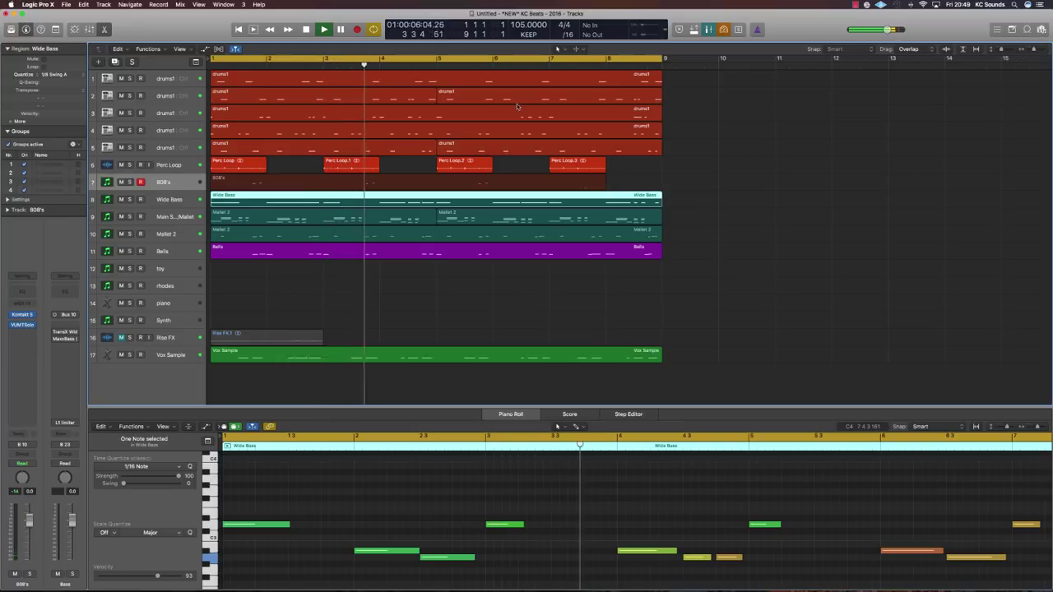
key("space")
- In the fourth drums track's region, turn the quiet hi-hat note between beats 3 and 4 of bar 2 into a three-note roll
left_click(274, 132)
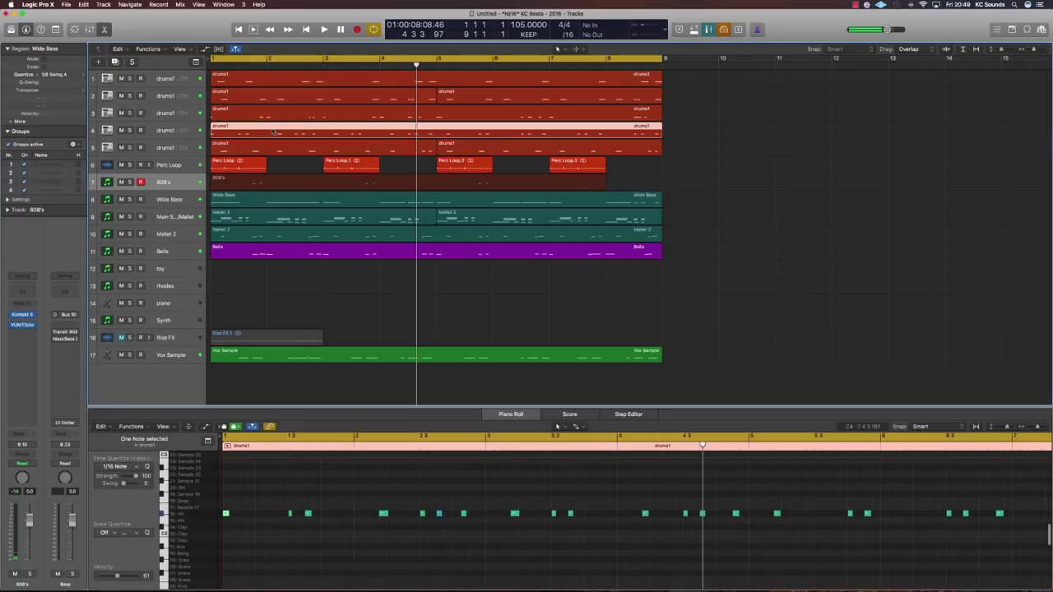
key("Return")
key("space")
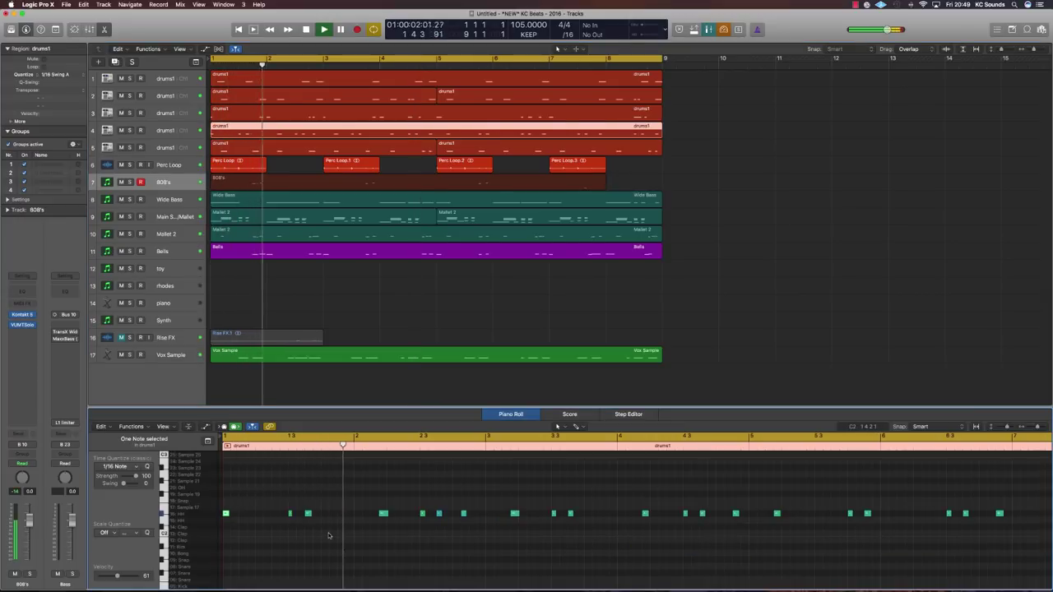
key("space")
scroll(436, 520, "up", 3)
mouse_move(441, 514)
left_mouse_down()
mouse_move(427, 514)
mouse_move(441, 514)
left_mouse_up()
left_click_drag(440, 515, 446, 515)
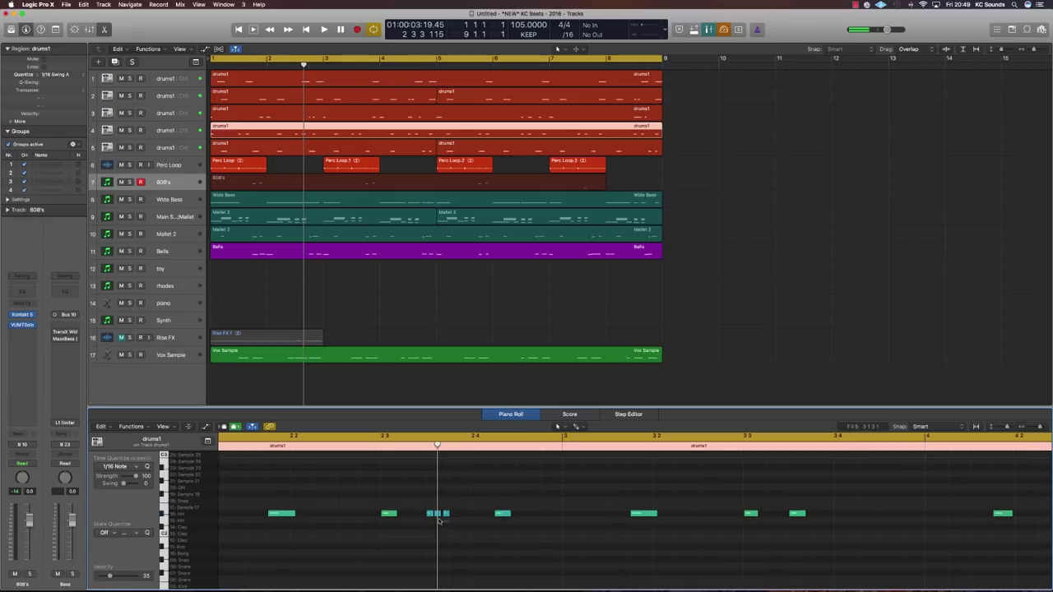
- Play back the hi-hat roll in bar 2 and delete its last two notes
key("Return")
key("space")
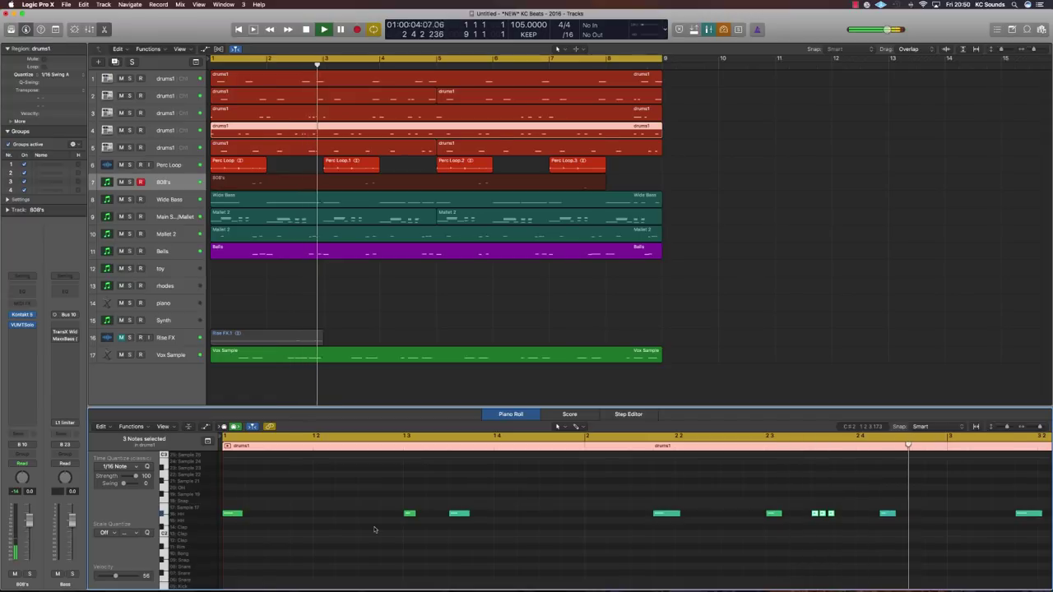
key("space")
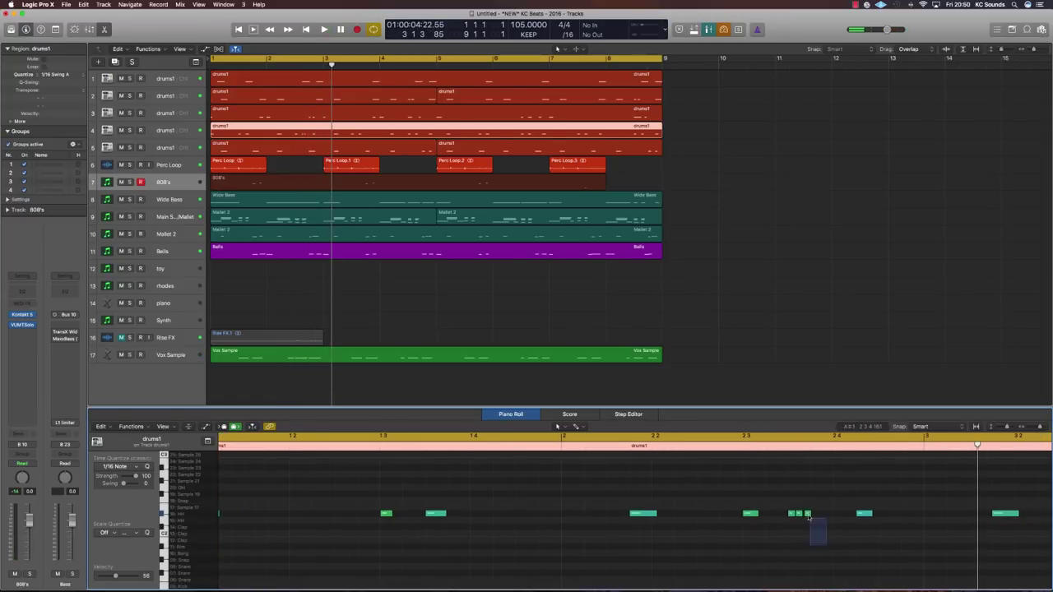
scroll(802, 513, "down", 1)
key("Delete")
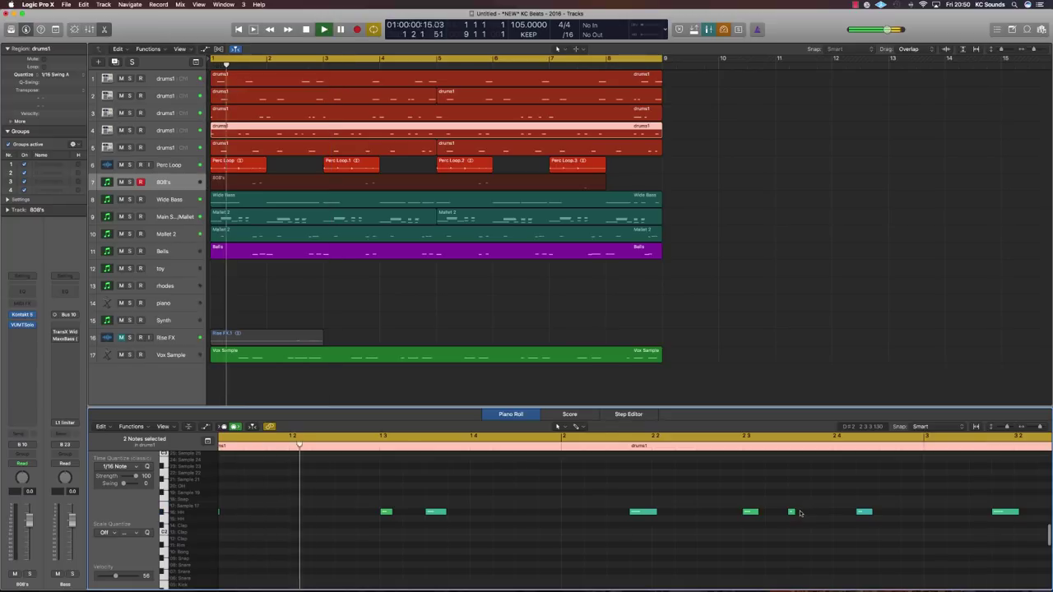